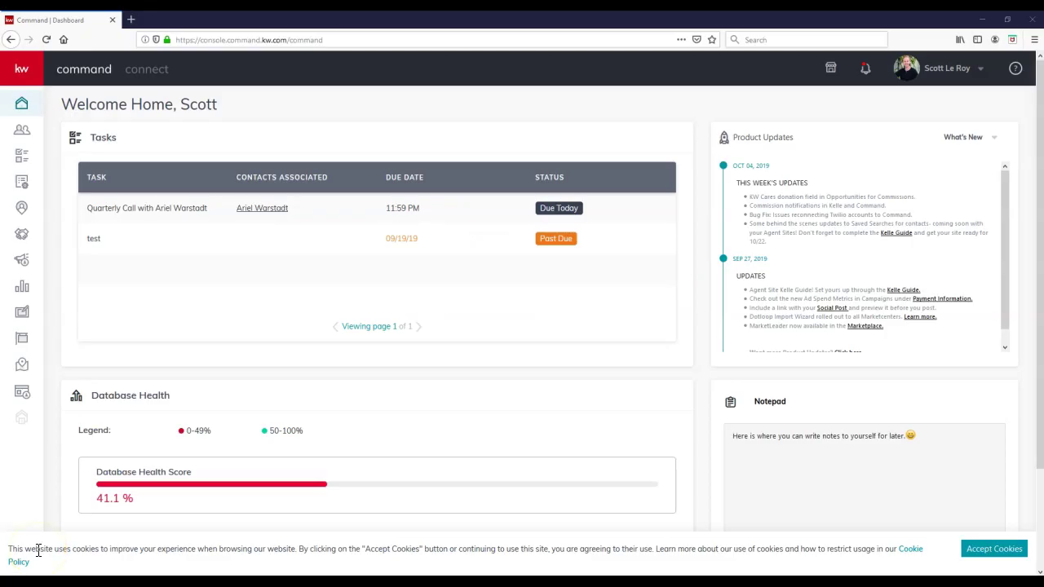
Step: Accept the cookie banner and expand the KW Command sidebar so its section labels show
{"action": "left_click", "coordinate": [993, 548]}
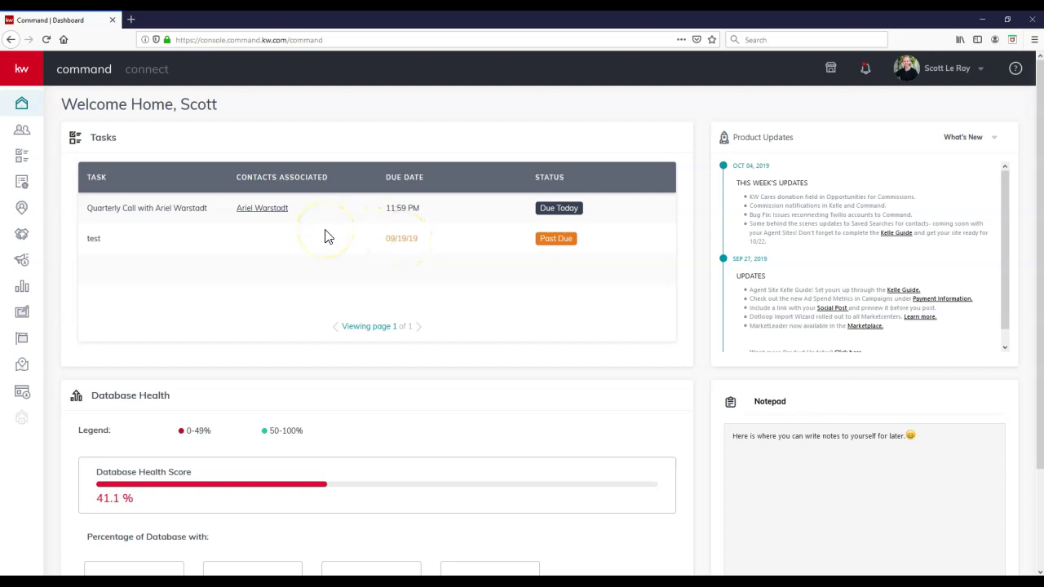
{"action": "left_click", "coordinate": [20, 70]}
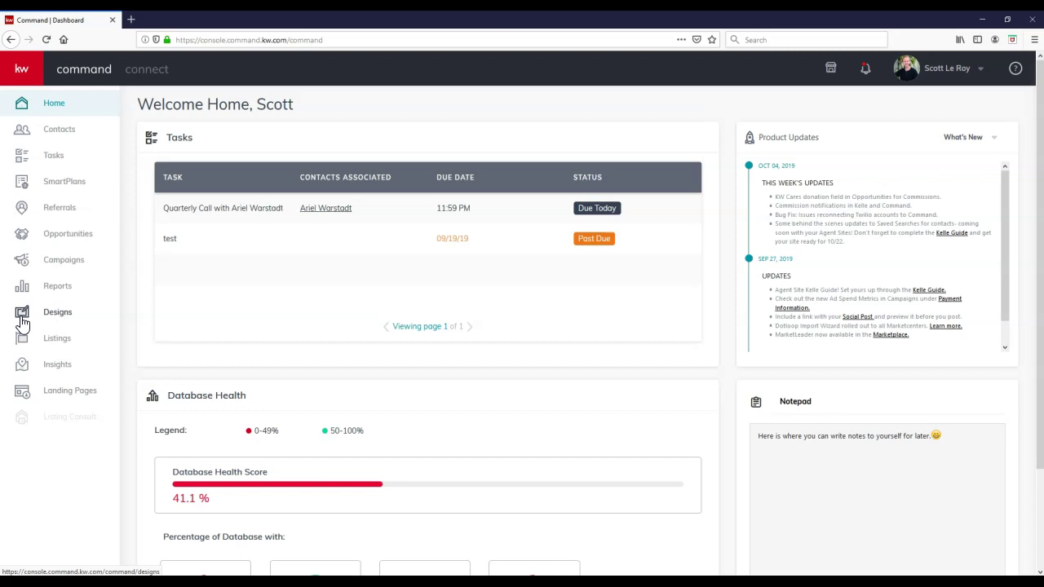
Step: Go to Designs and load the My Design Templates page
{"action": "left_click", "coordinate": [38, 318]}
{"action": "left_click", "coordinate": [54, 319]}
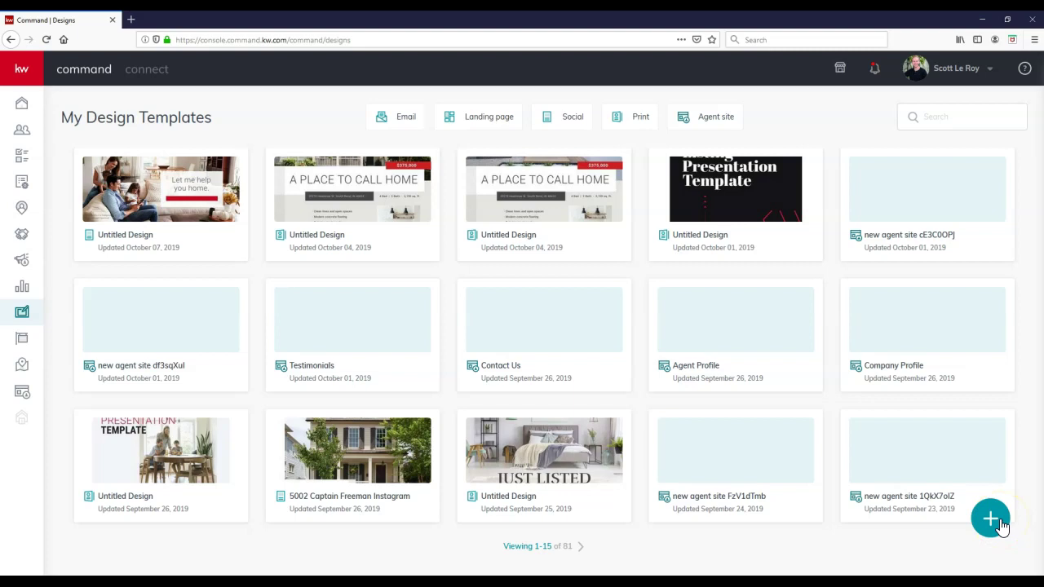
Step: Create a new Print template with 'Import photos and text from a listing' left unchecked
{"action": "left_click", "coordinate": [1001, 523]}
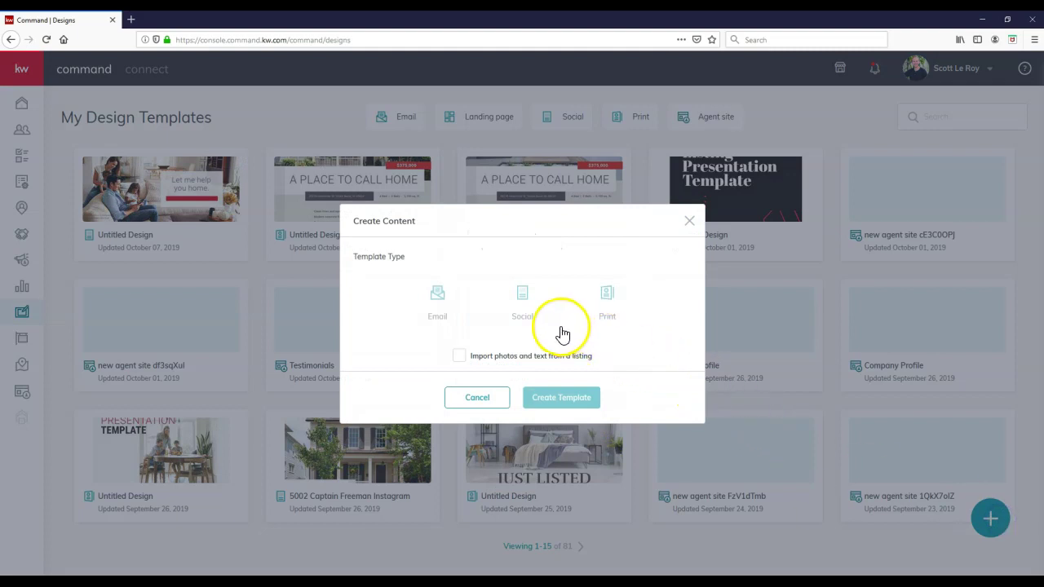
{"action": "left_click", "coordinate": [558, 333]}
{"action": "left_click", "coordinate": [461, 314]}
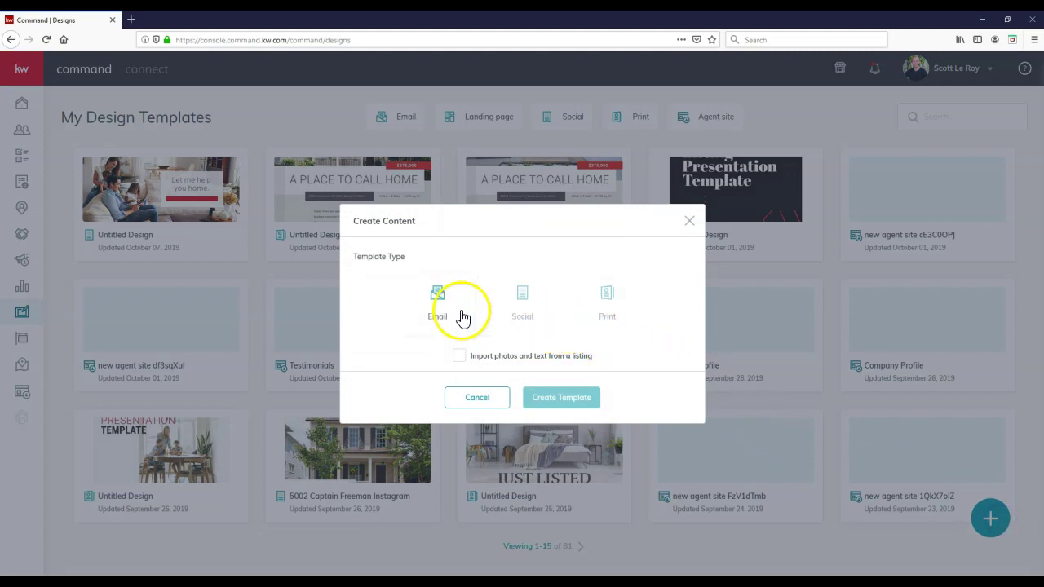
{"action": "left_click", "coordinate": [495, 306]}
{"action": "left_click", "coordinate": [588, 313]}
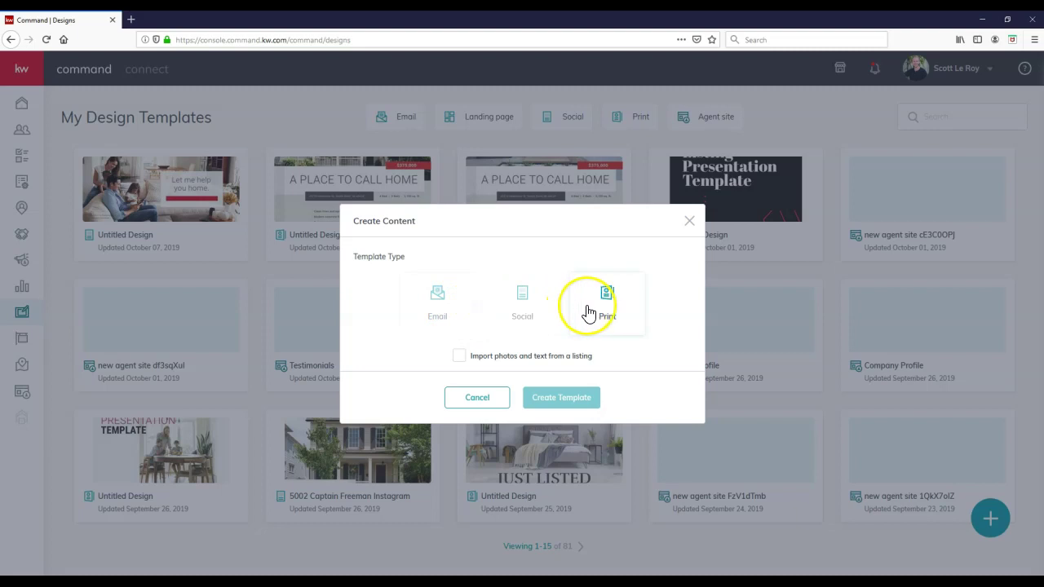
{"action": "left_click", "coordinate": [525, 345]}
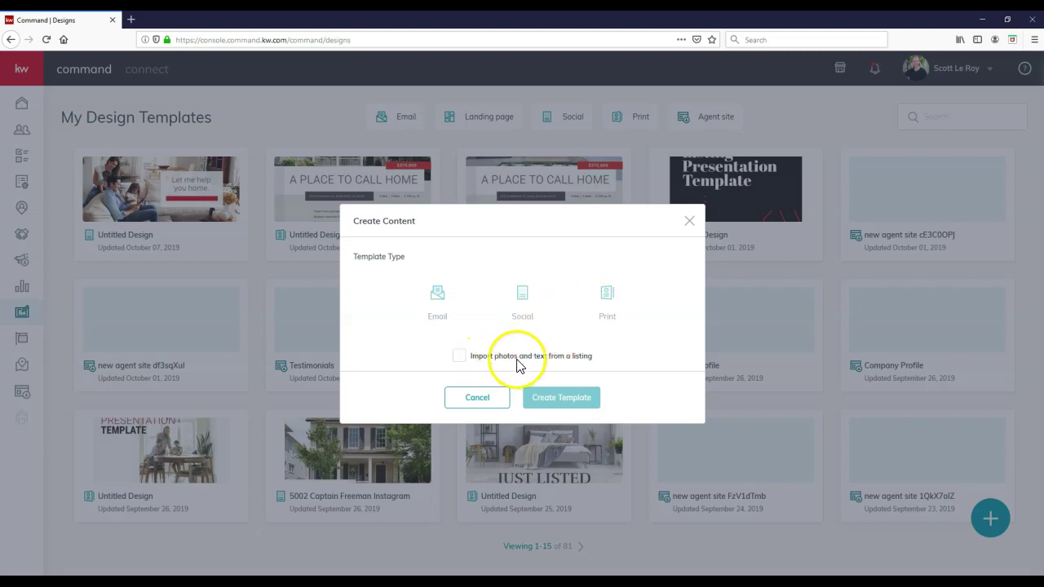
{"action": "left_click", "coordinate": [457, 357]}
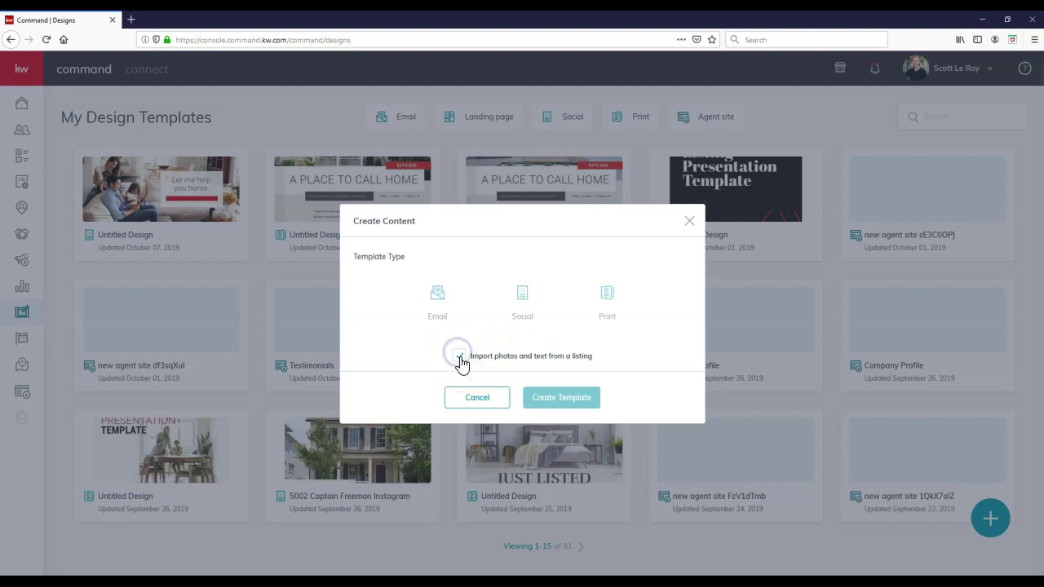
{"action": "left_click", "coordinate": [459, 357]}
{"action": "left_click", "coordinate": [601, 318]}
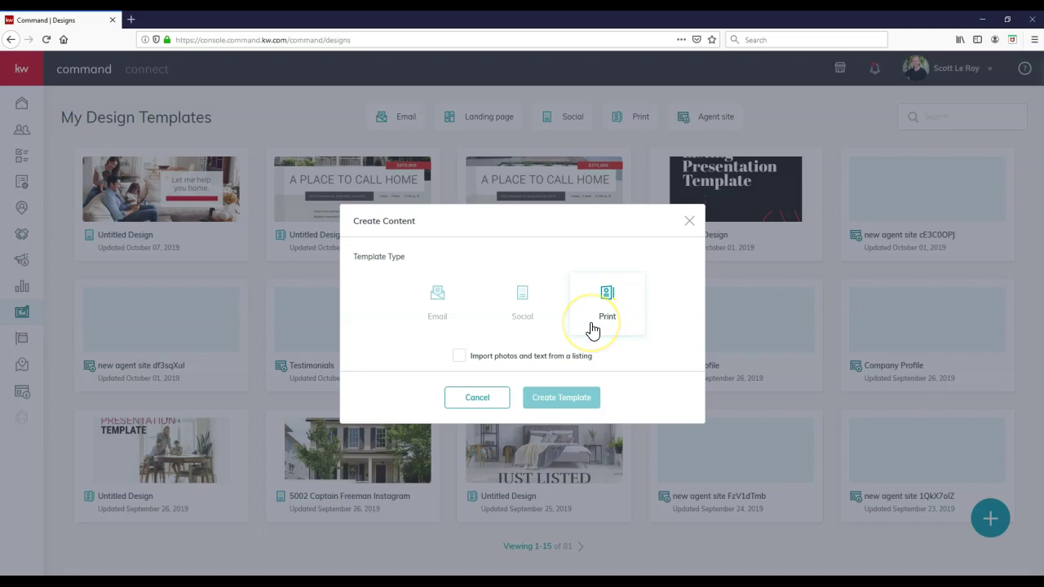
{"action": "left_click", "coordinate": [592, 329]}
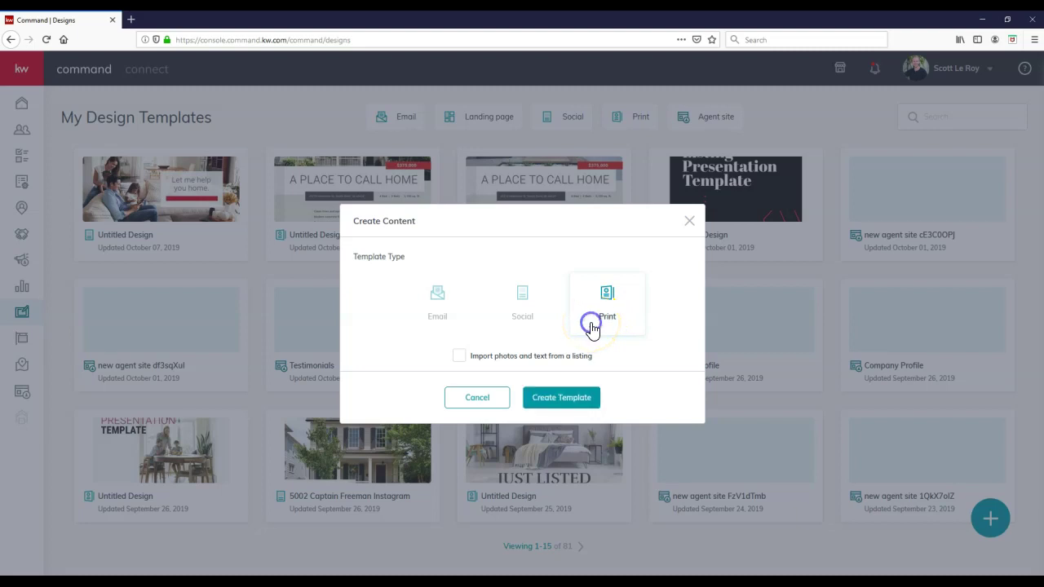
{"action": "left_click", "coordinate": [579, 412]}
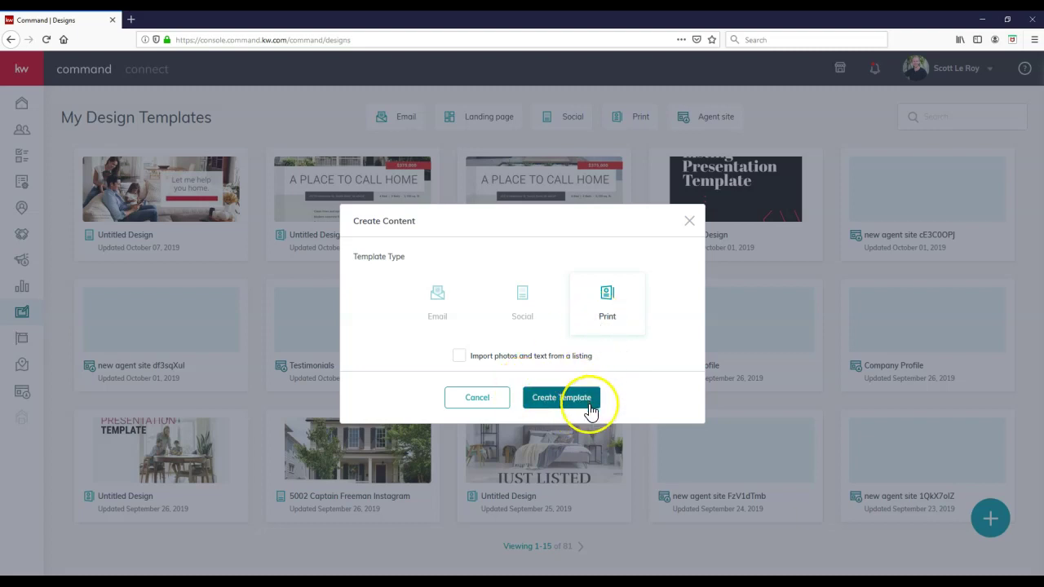
Step: Confirm the template, sign in with the account username and password, and decline saving the login
{"action": "left_click", "coordinate": [589, 405]}
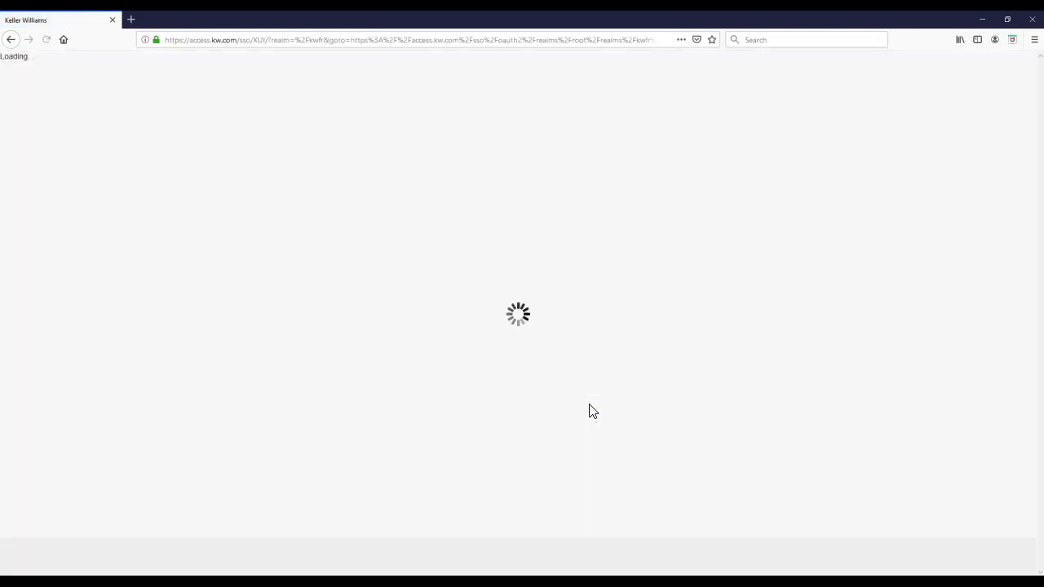
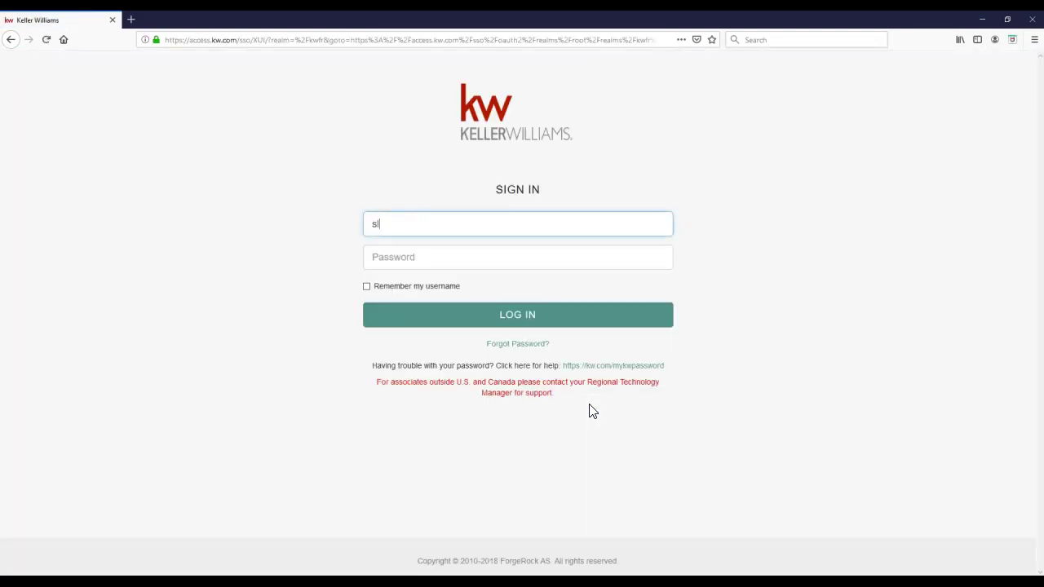
{"action": "key", "text": "Tab"}
{"action": "type", "text": "•••"}
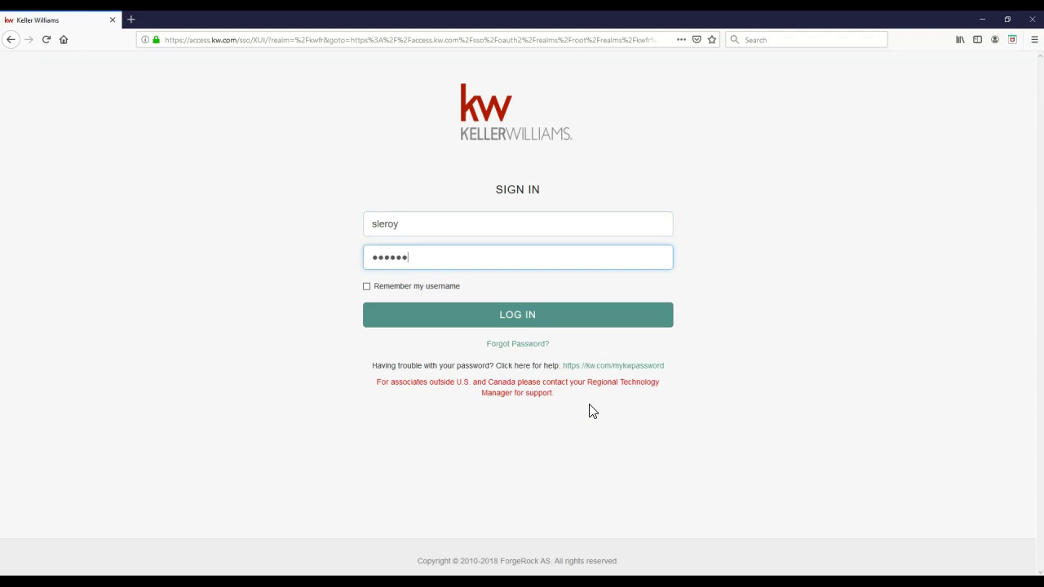
{"action": "key", "text": "Return"}
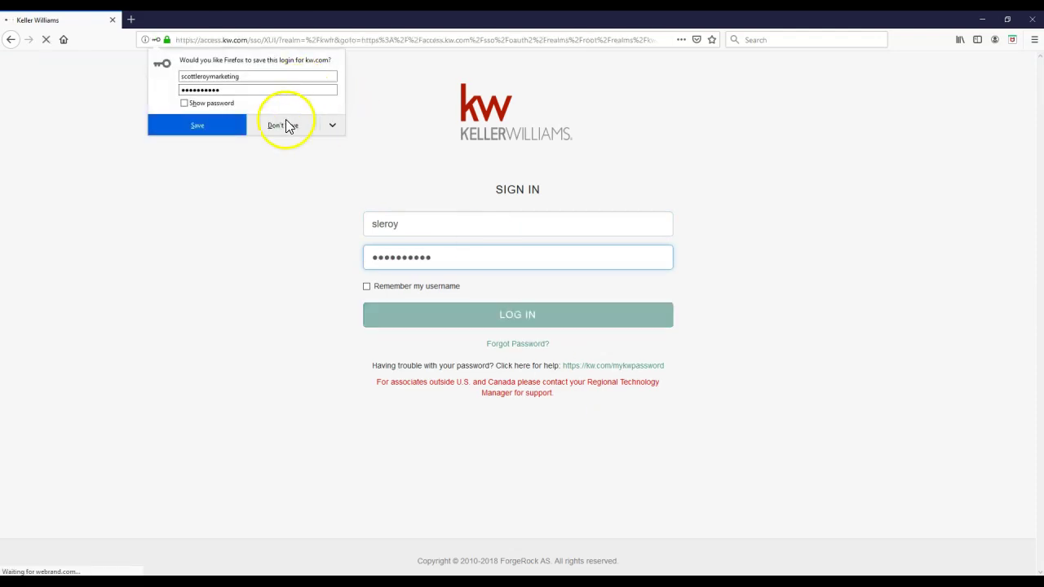
{"action": "left_click", "coordinate": [284, 124]}
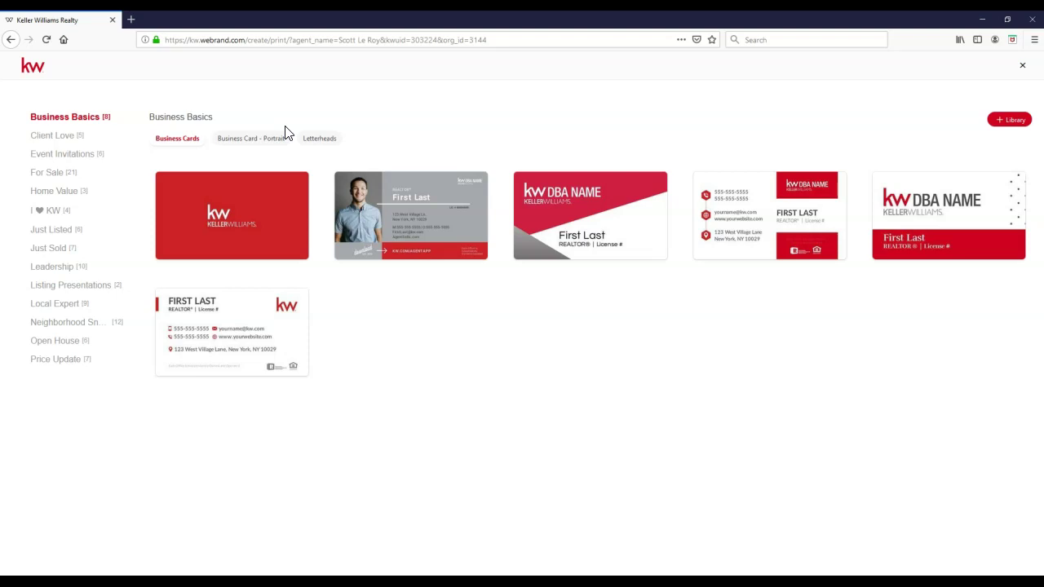
Step: Open the Listing Presentations category showing the Modern-01 and Classic-01 booklets
{"action": "left_click", "coordinate": [274, 135]}
{"action": "left_click", "coordinate": [65, 292]}
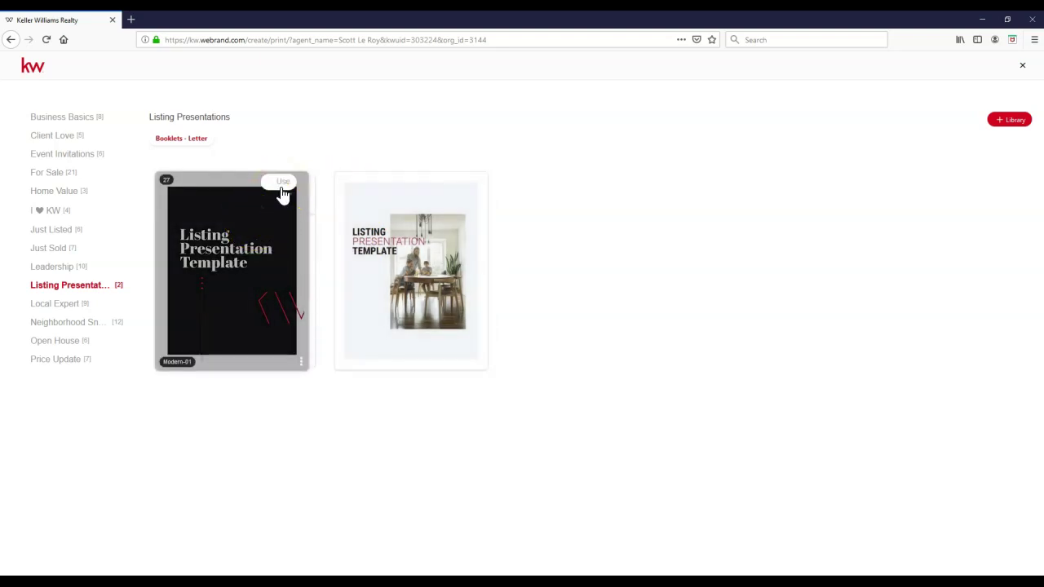
Step: Start a design from Modern-01, review its Instructions page, then go to page 3
{"action": "left_click", "coordinate": [281, 194]}
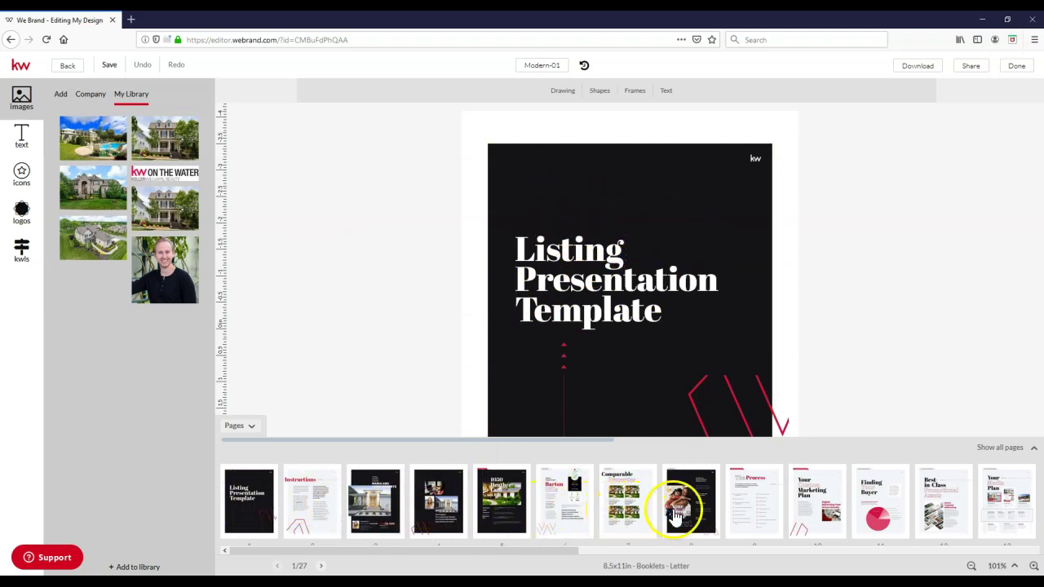
{"action": "left_click", "coordinate": [325, 512]}
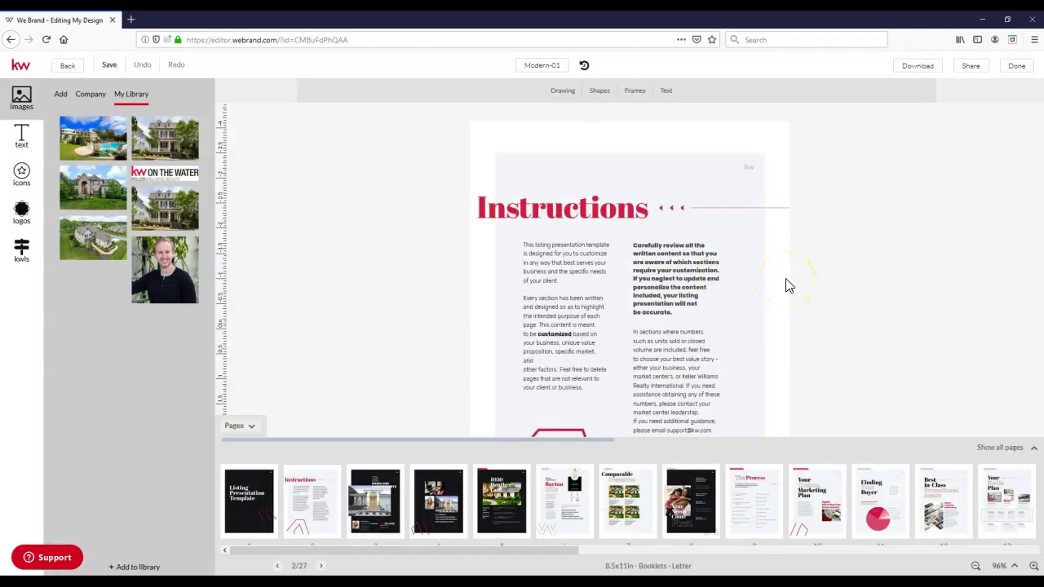
{"action": "left_click", "coordinate": [574, 292]}
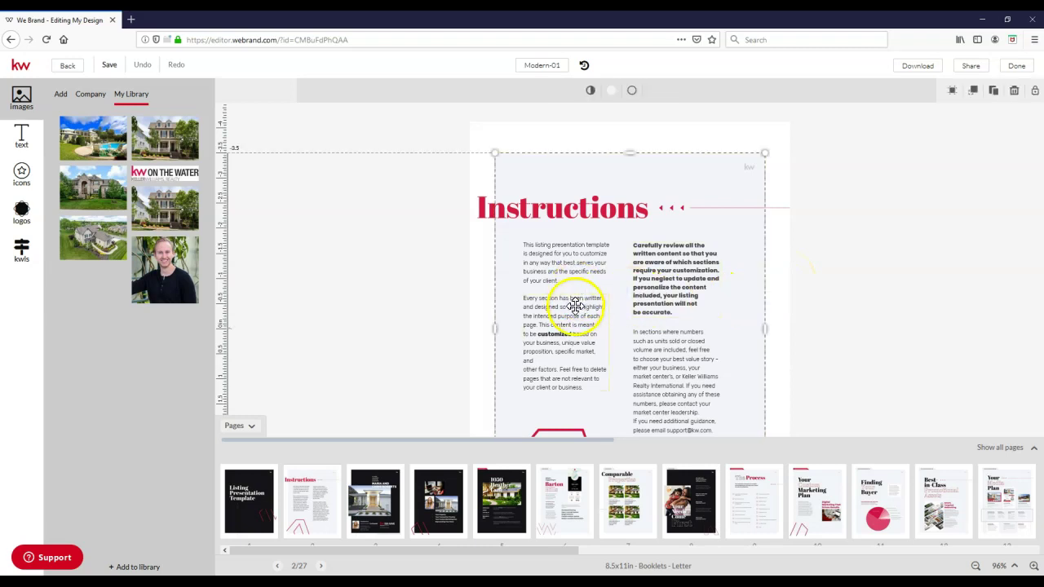
{"action": "left_click", "coordinate": [573, 214]}
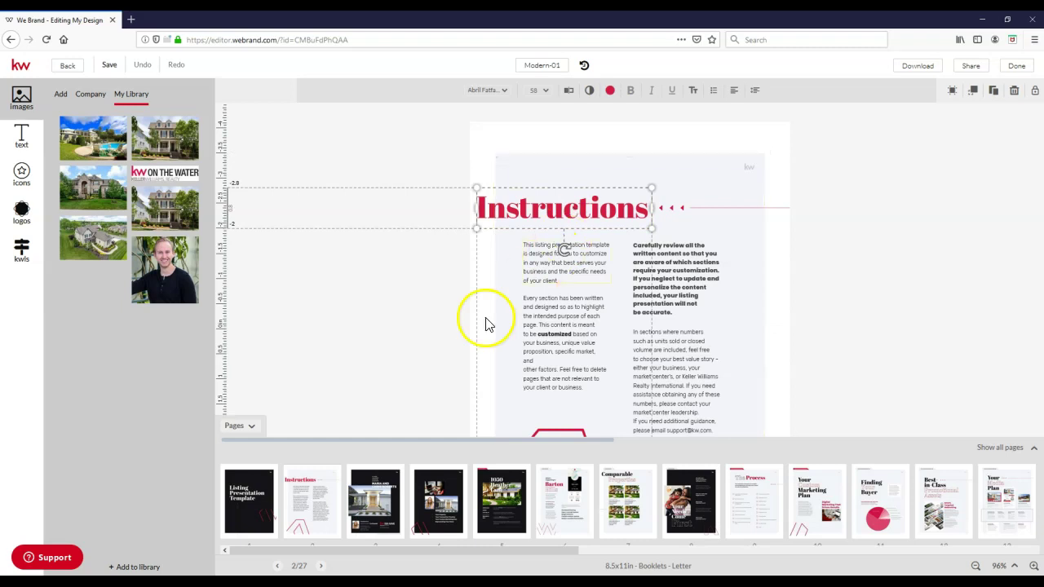
{"action": "left_click", "coordinate": [380, 499]}
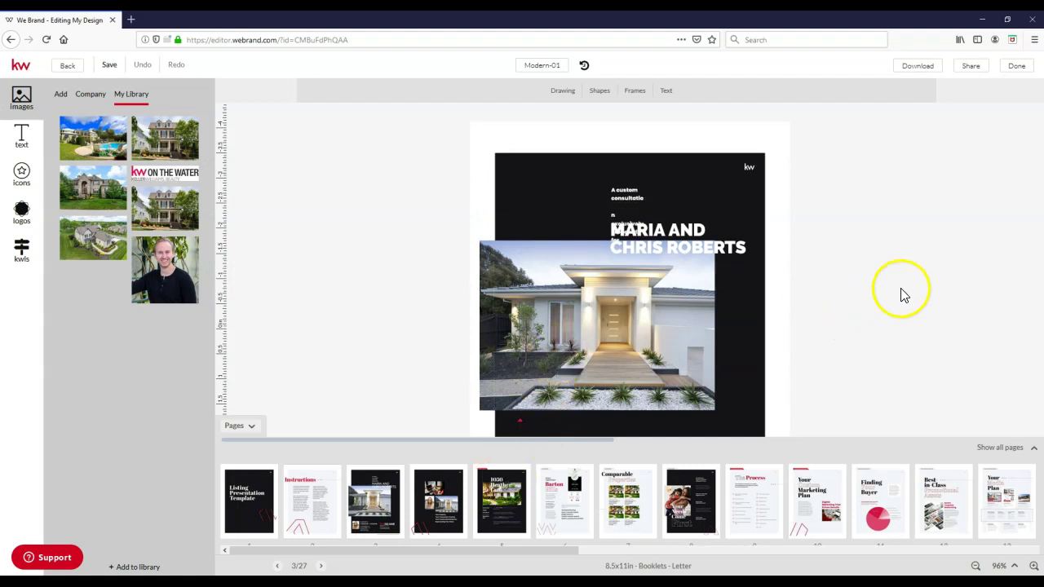
Step: Widen the custom consultation intro text box so the line rewraps
{"action": "key", "text": "ctrl+minus"}
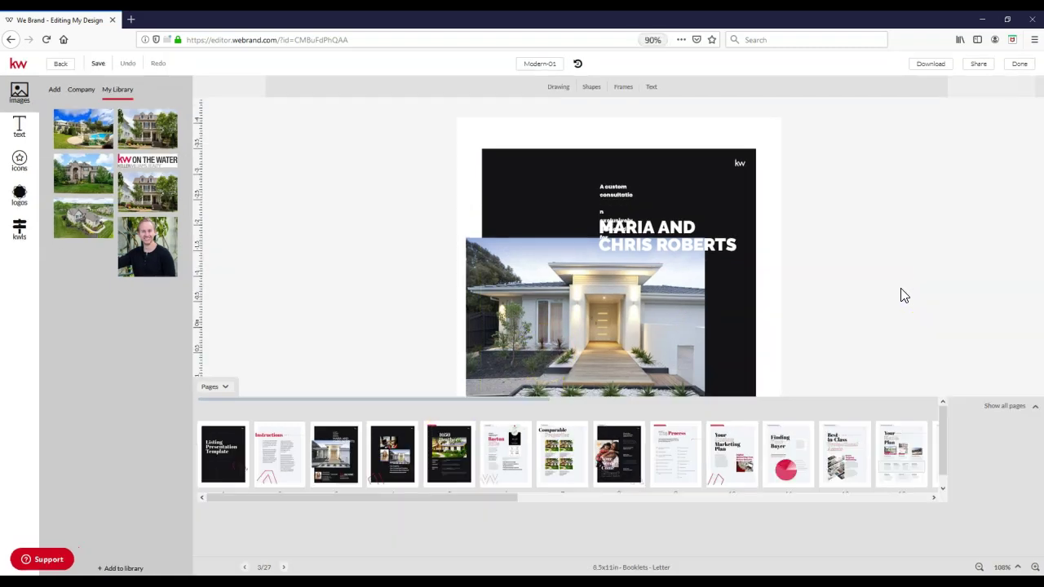
{"action": "key", "text": "ctrl+plus"}
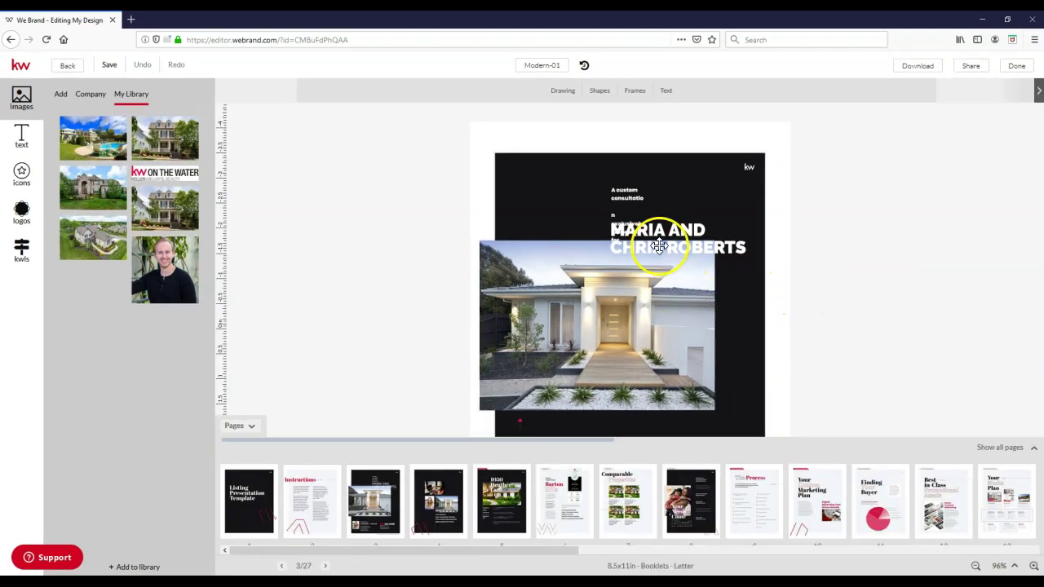
{"action": "left_click", "coordinate": [642, 199]}
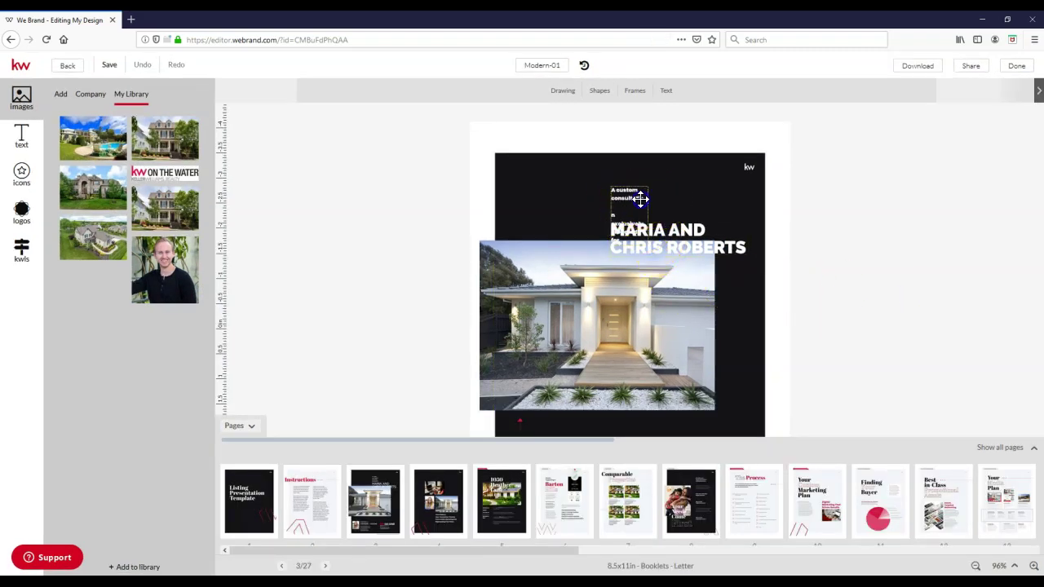
{"action": "left_click_drag", "start_coordinate": [648, 217], "coordinate": [715, 205]}
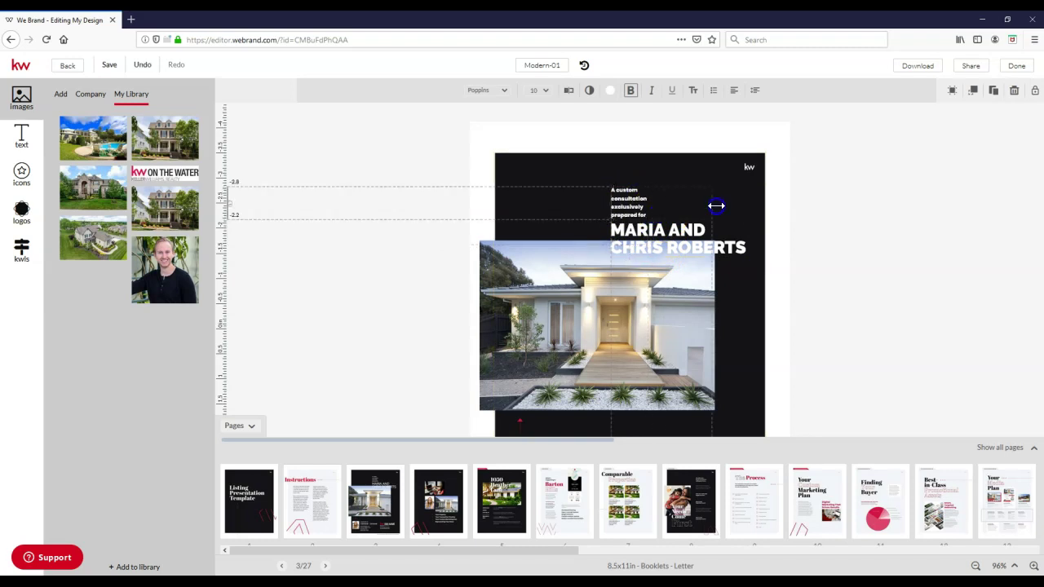
Step: Replace the sample couple names in the cover heading with the new clients' names
{"action": "left_click", "coordinate": [637, 210]}
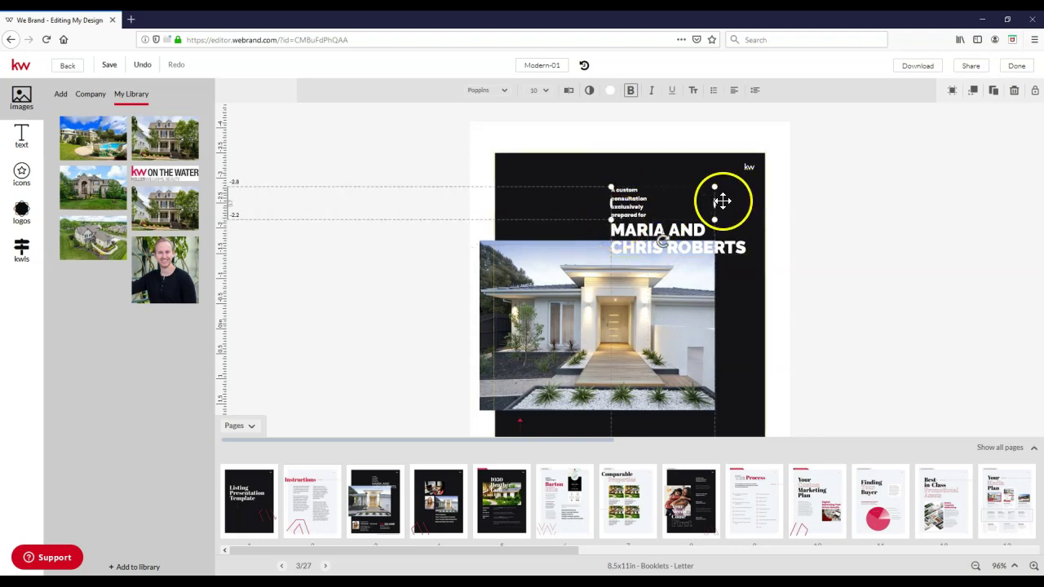
{"action": "left_click", "coordinate": [642, 234]}
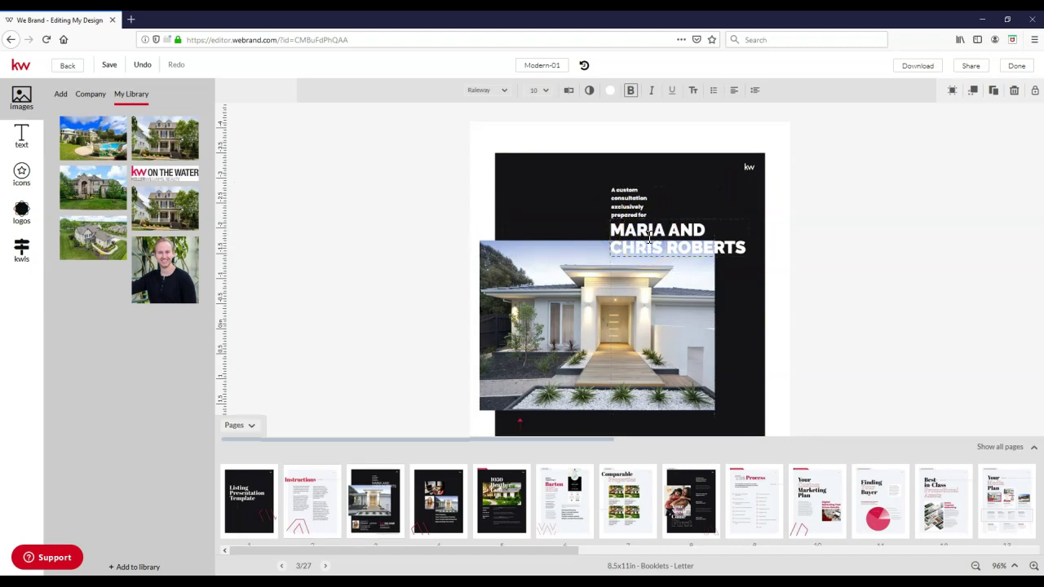
{"action": "key", "text": "ctrl+a"}
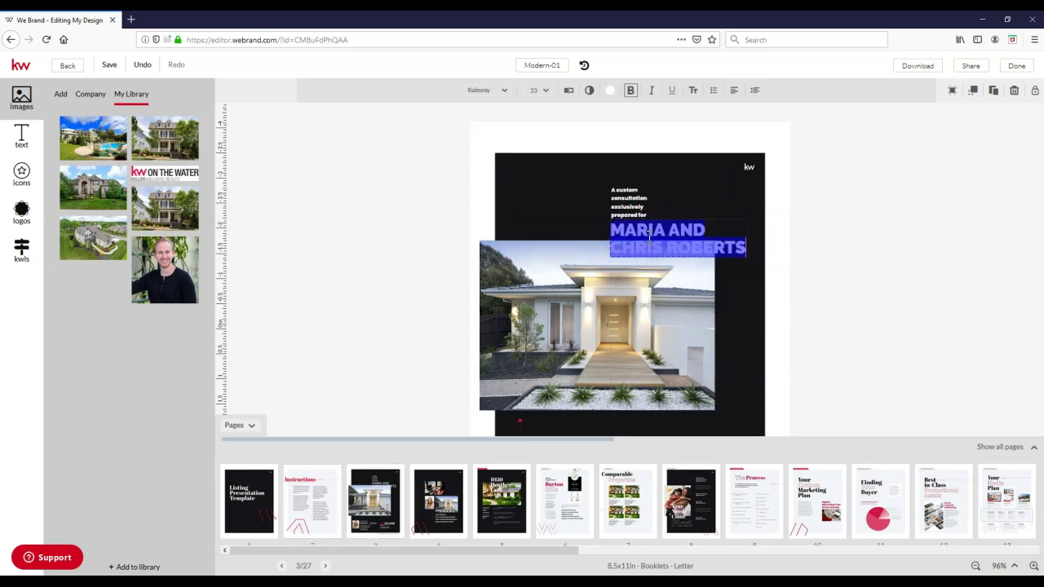
{"action": "type", "text": "SCOTT"}
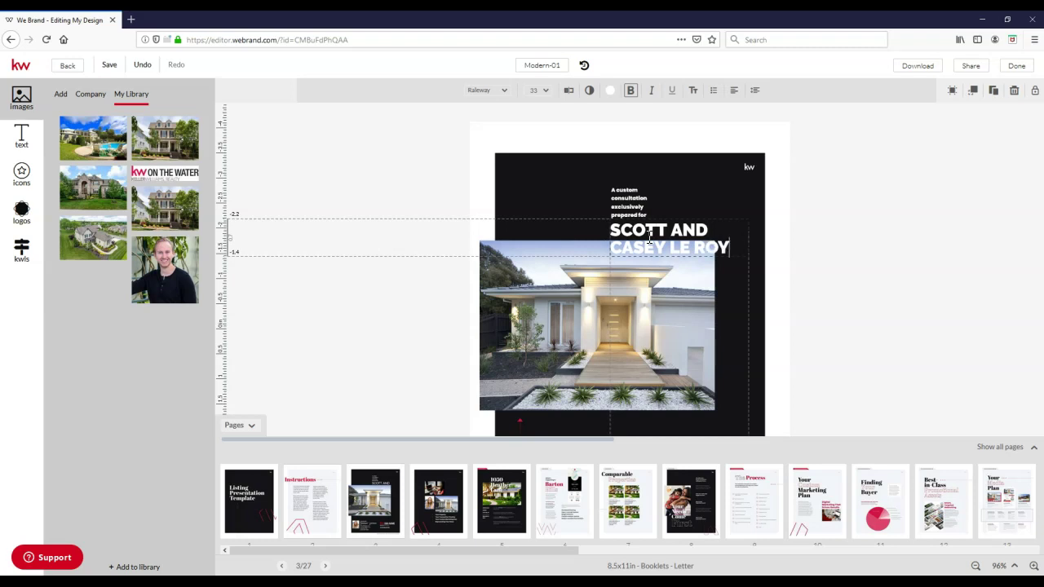
Step: Finish the heading edit and bring the cover footer with its agent placeholders into view
{"action": "left_click", "coordinate": [926, 261]}
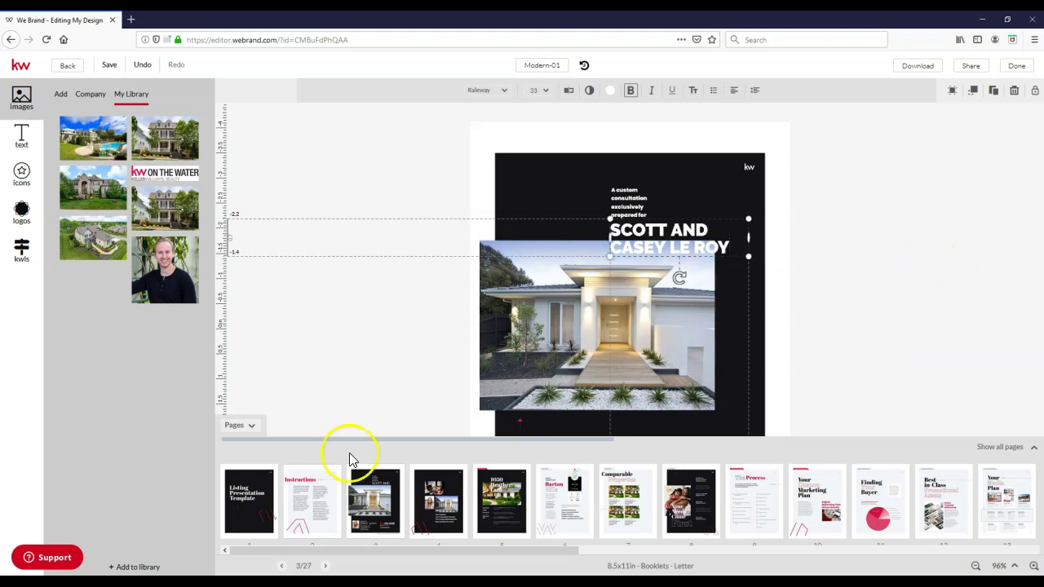
{"action": "left_click", "coordinate": [253, 427]}
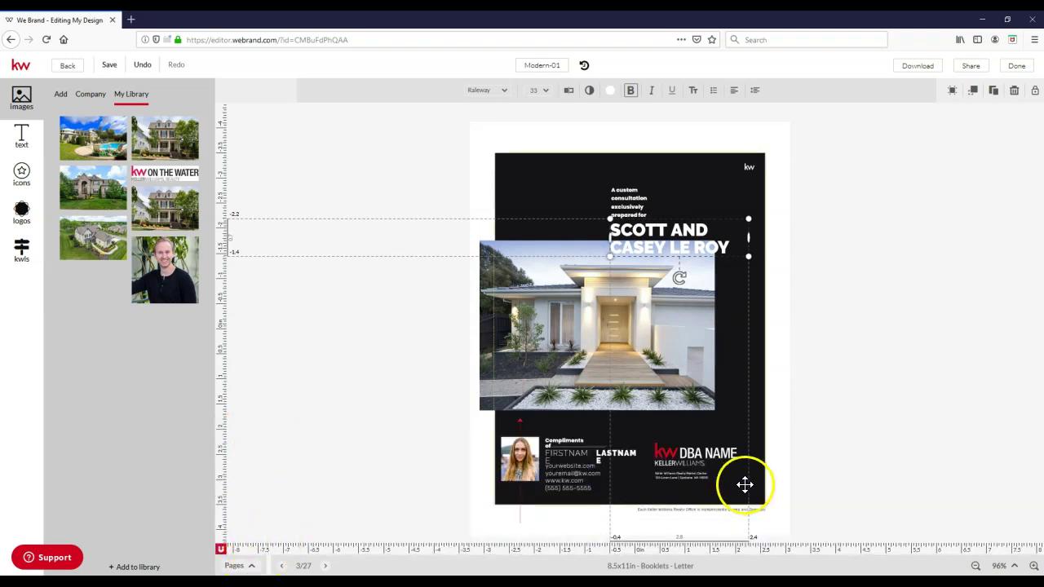
{"action": "left_click", "coordinate": [570, 457]}
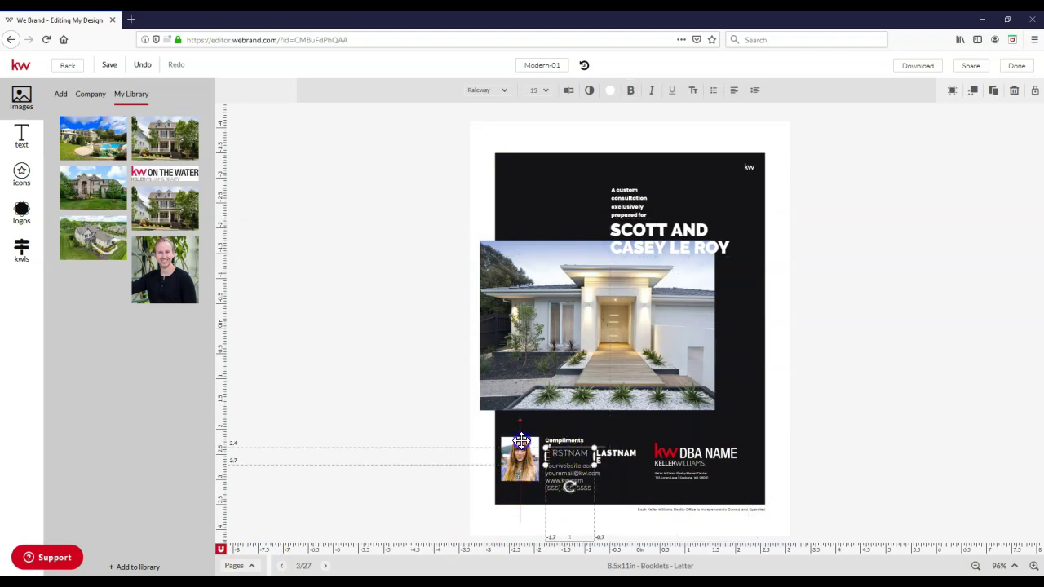
Step: Refresh the Agent photo in My Library and drop it onto the footer's agent photo
{"action": "left_click", "coordinate": [521, 441]}
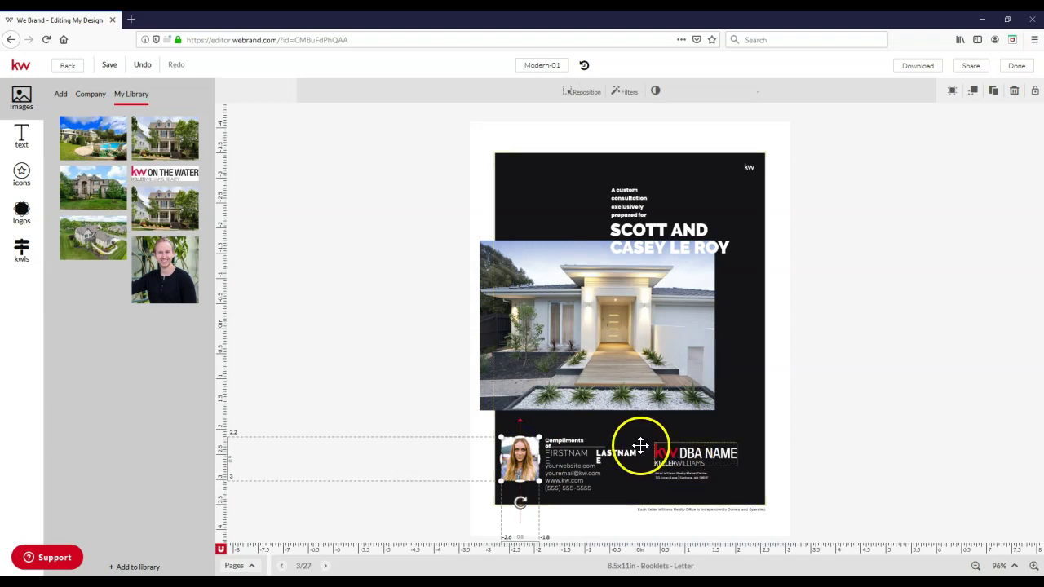
{"action": "mouse_move", "coordinate": [177, 280]}
{"action": "left_click", "coordinate": [160, 247]}
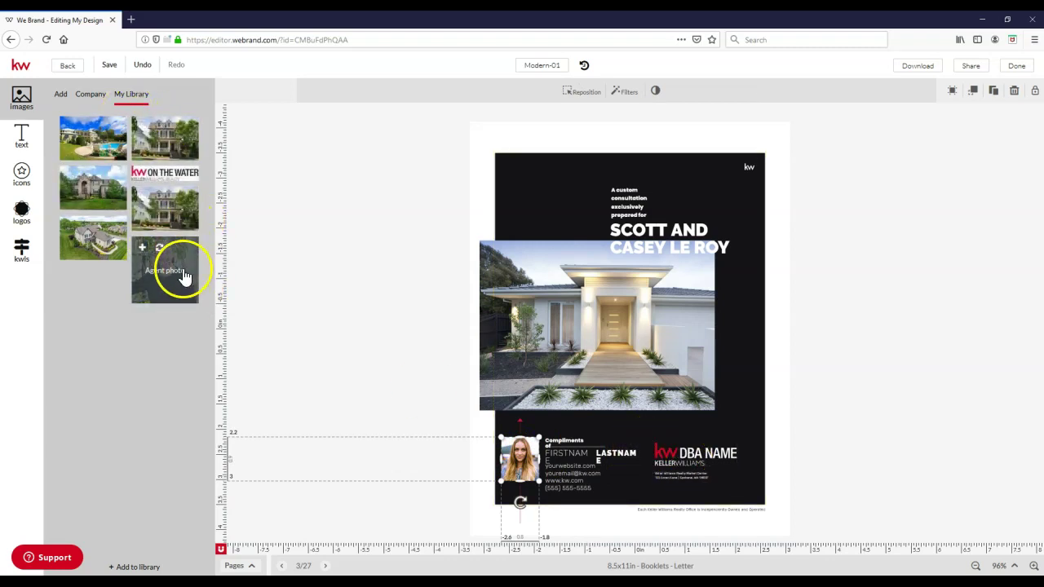
{"action": "left_click_drag", "start_coordinate": [172, 287], "coordinate": [230, 291]}
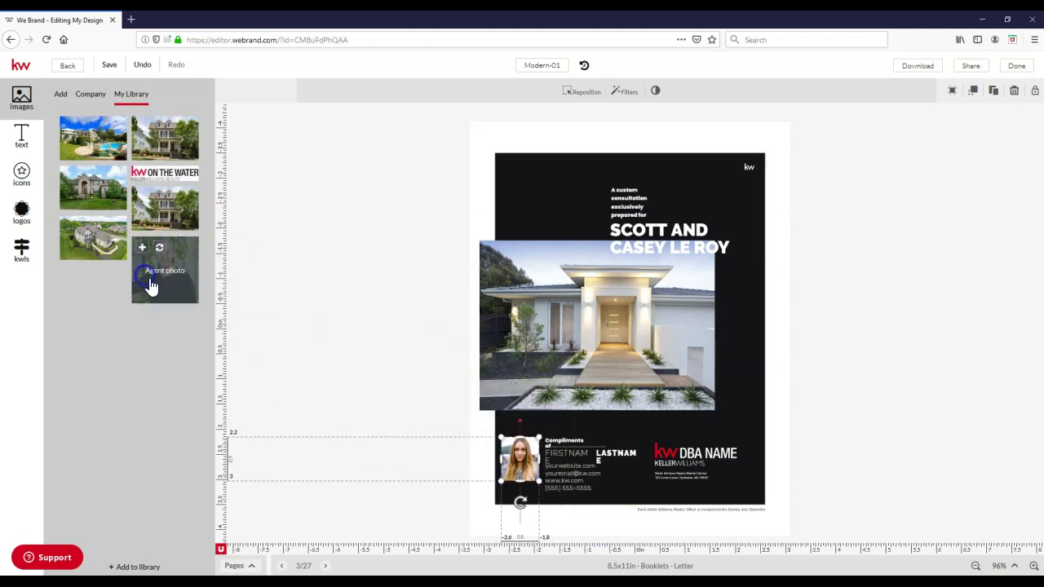
{"action": "left_click_drag", "start_coordinate": [149, 285], "coordinate": [519, 463]}
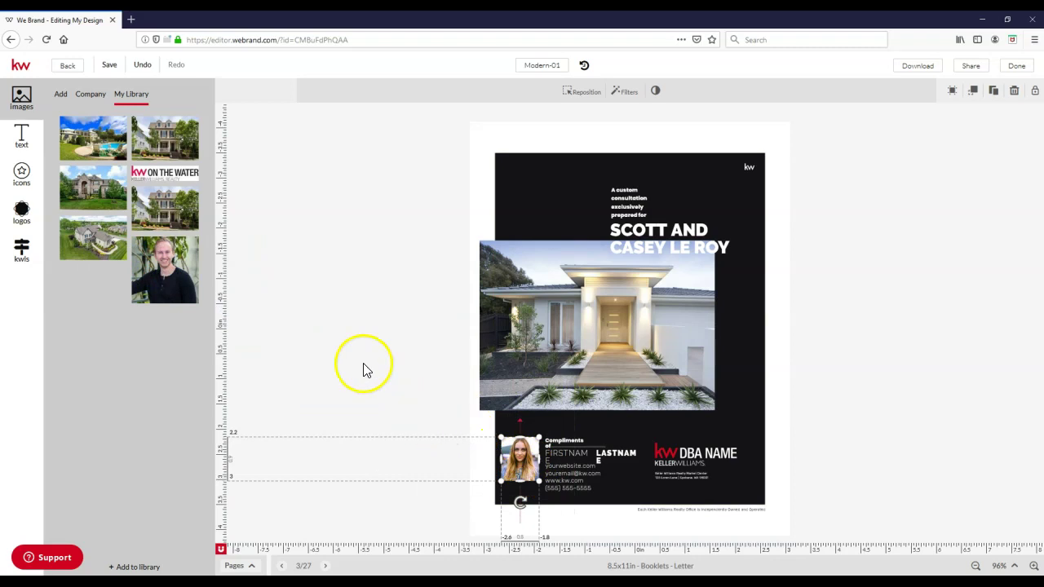
Step: Type the agent's first name over FIRSTNAME and start replacing the LASTNAME placeholder
{"action": "left_click", "coordinate": [576, 456]}
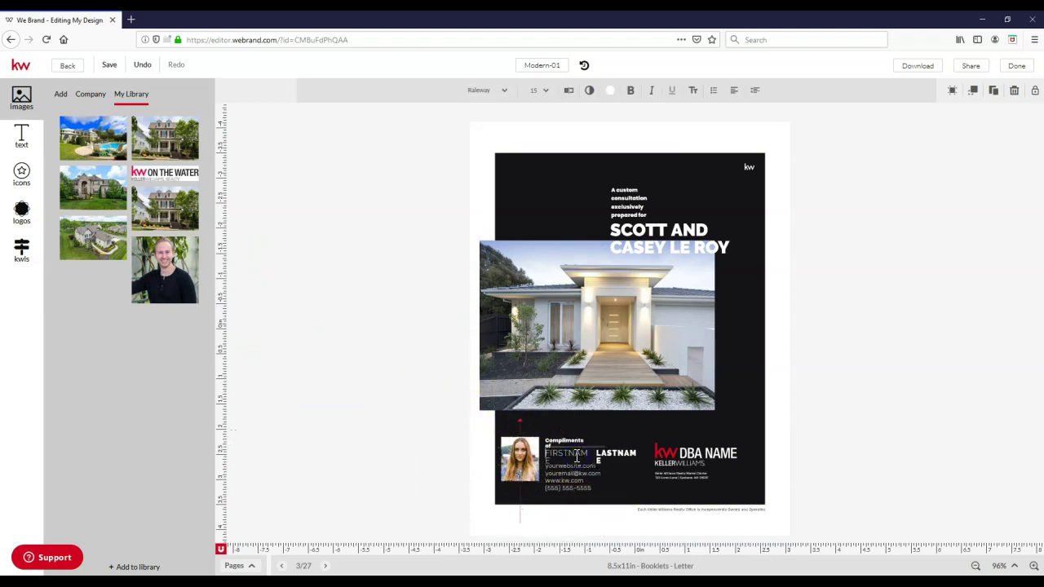
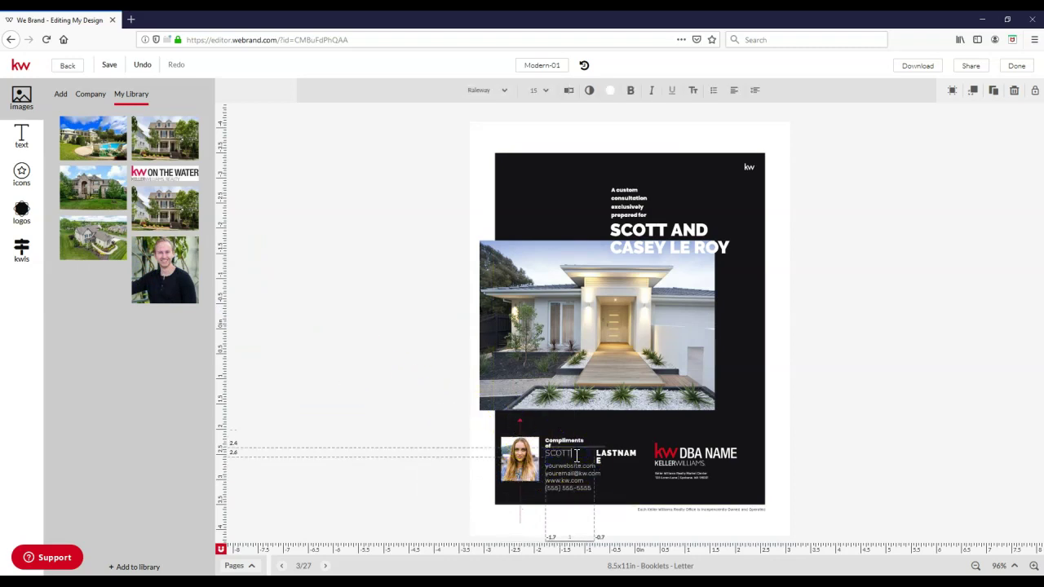
{"action": "left_click", "coordinate": [620, 454]}
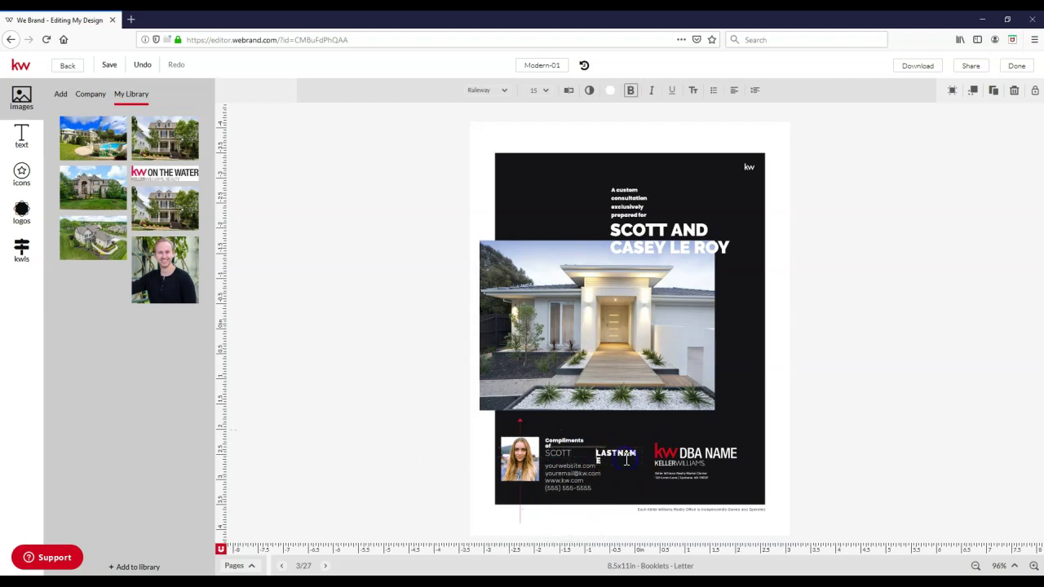
{"action": "double_click", "coordinate": [621, 454]}
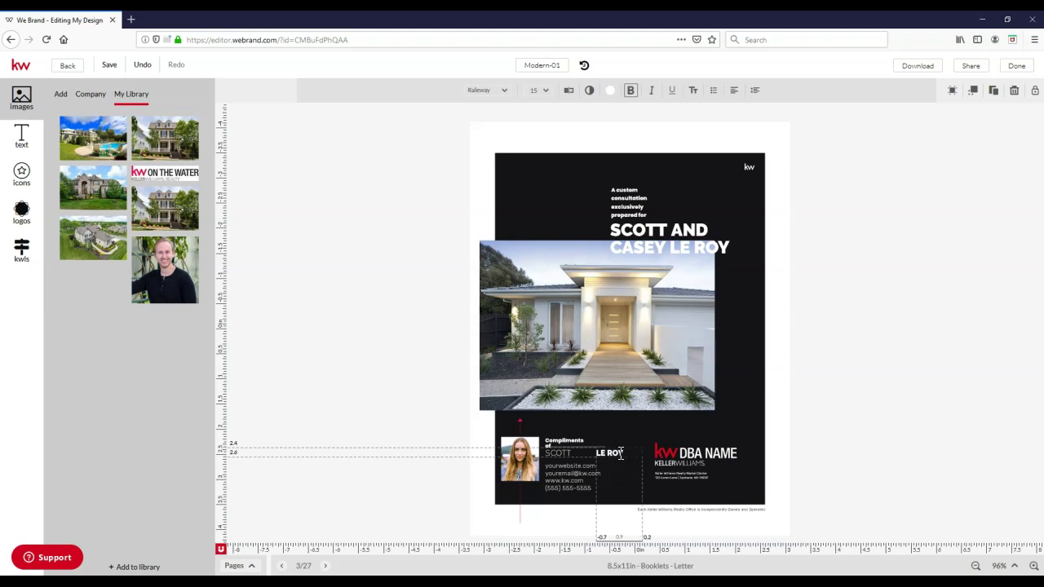
{"action": "left_click", "coordinate": [629, 459]}
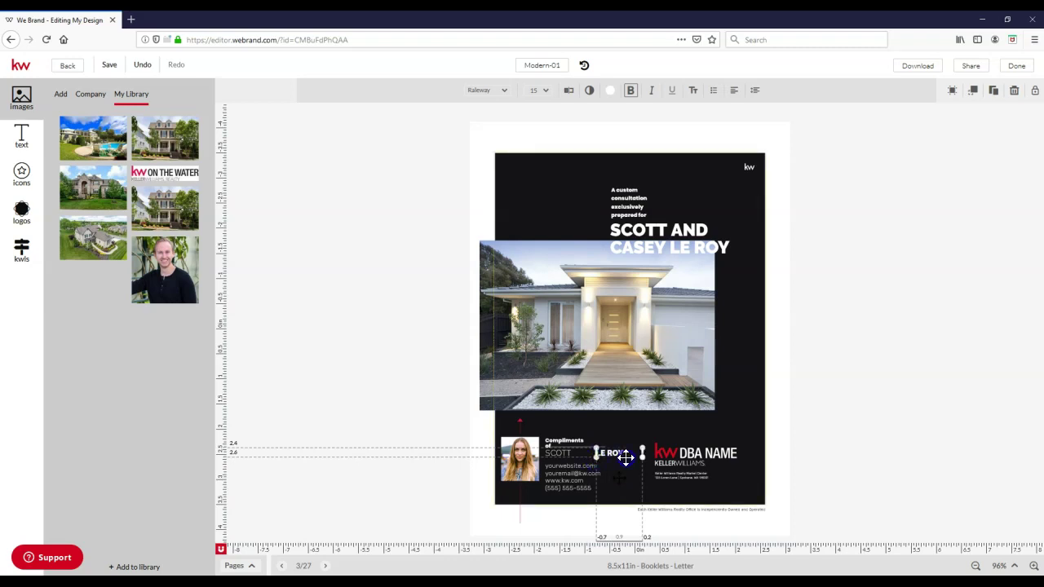
Step: Clear the text from the separate last-name box in the footer
{"action": "left_click", "coordinate": [604, 459]}
{"action": "mouse_move", "coordinate": [603, 458]}
{"action": "left_mouse_down"}
{"action": "mouse_move", "coordinate": [628, 459]}
{"action": "mouse_move", "coordinate": [606, 447]}
{"action": "mouse_move", "coordinate": [606, 469]}
{"action": "mouse_move", "coordinate": [612, 455]}
{"action": "left_mouse_up"}
{"action": "left_click", "coordinate": [615, 451]}
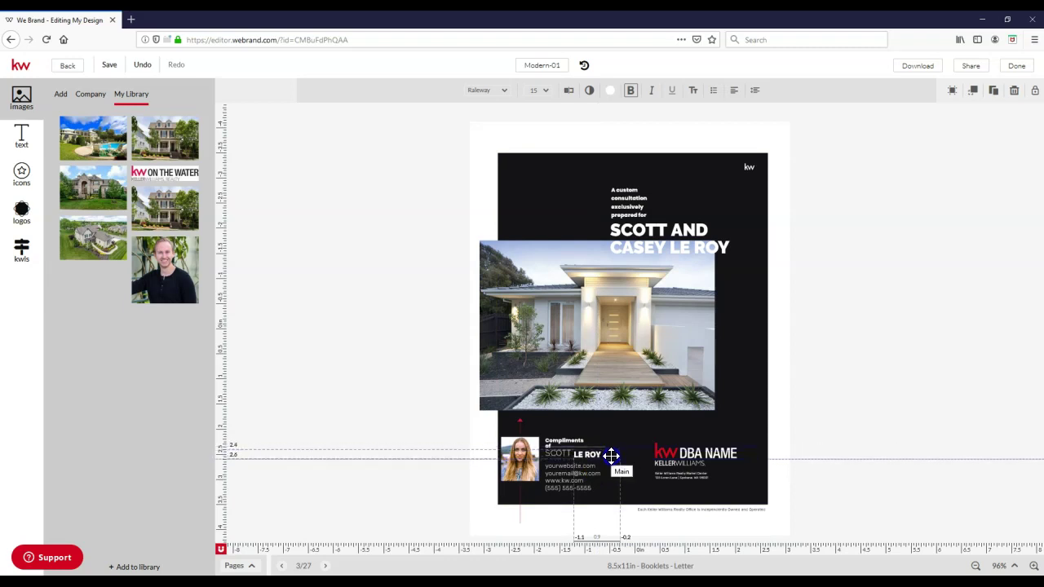
{"action": "left_click", "coordinate": [431, 440]}
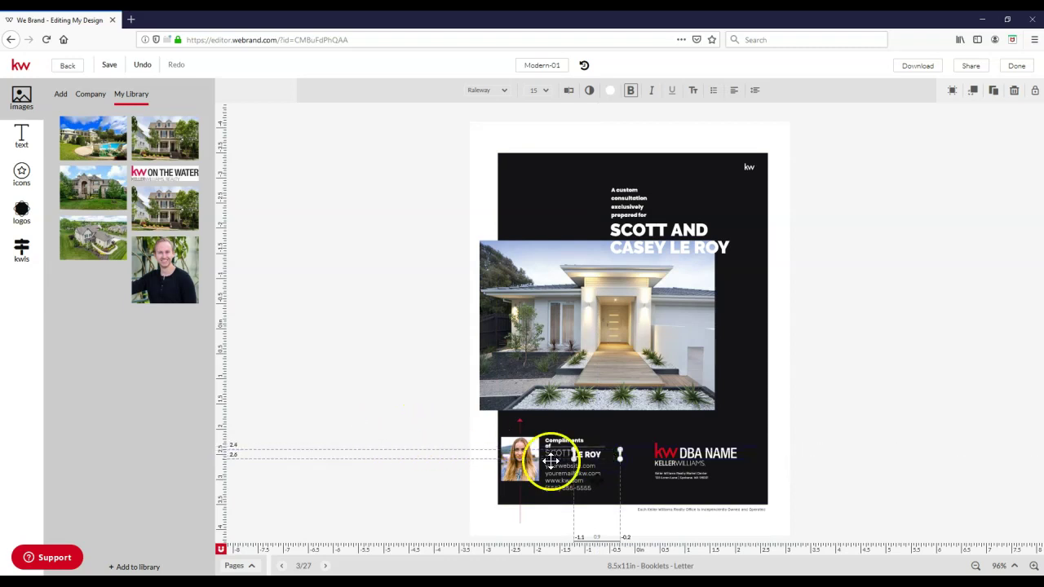
{"action": "left_click", "coordinate": [596, 453]}
{"action": "double_click", "coordinate": [597, 453]}
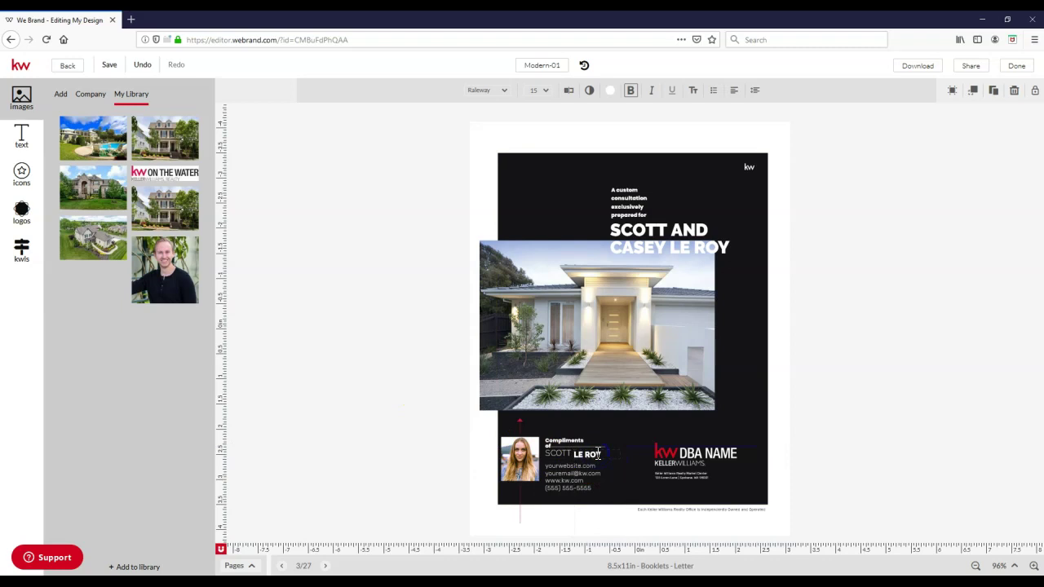
{"action": "key", "text": "BackSpace"}
{"action": "left_click", "coordinate": [571, 449]}
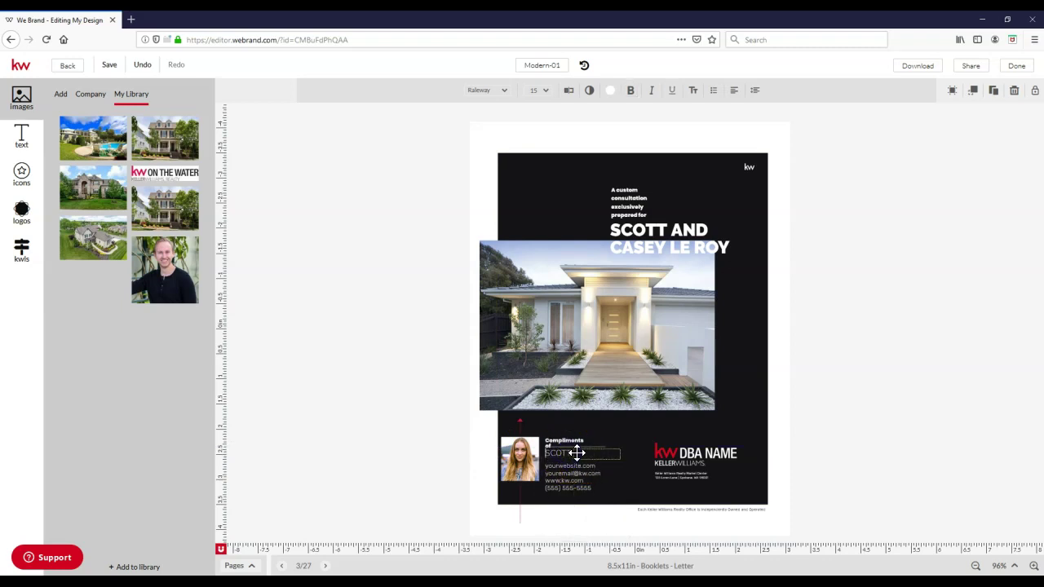
Step: Add the agent's surname after the first name so the full name sits on one line
{"action": "left_click", "coordinate": [568, 455]}
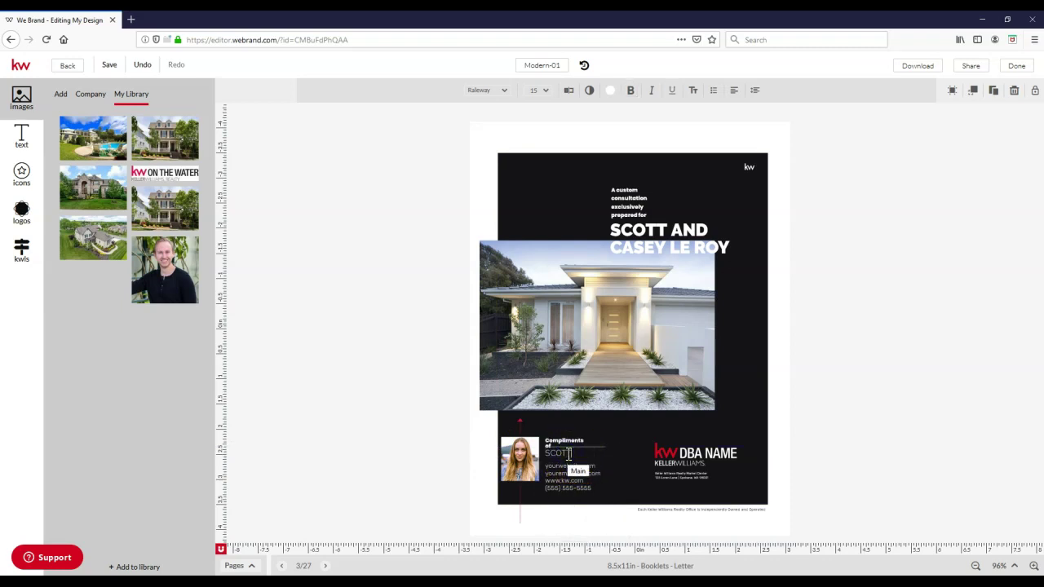
{"action": "double_click", "coordinate": [578, 455]}
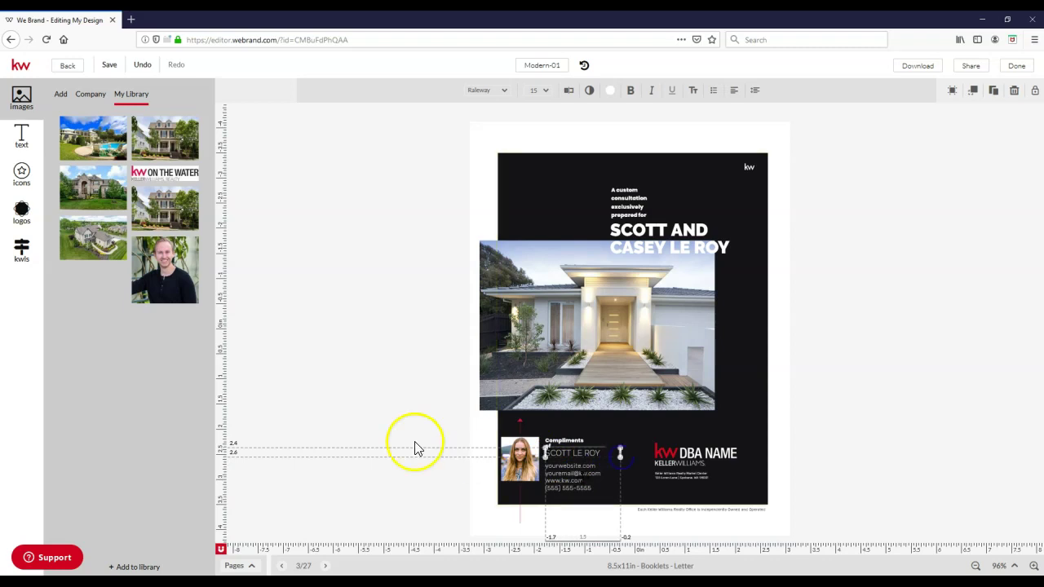
{"action": "left_click", "coordinate": [322, 388]}
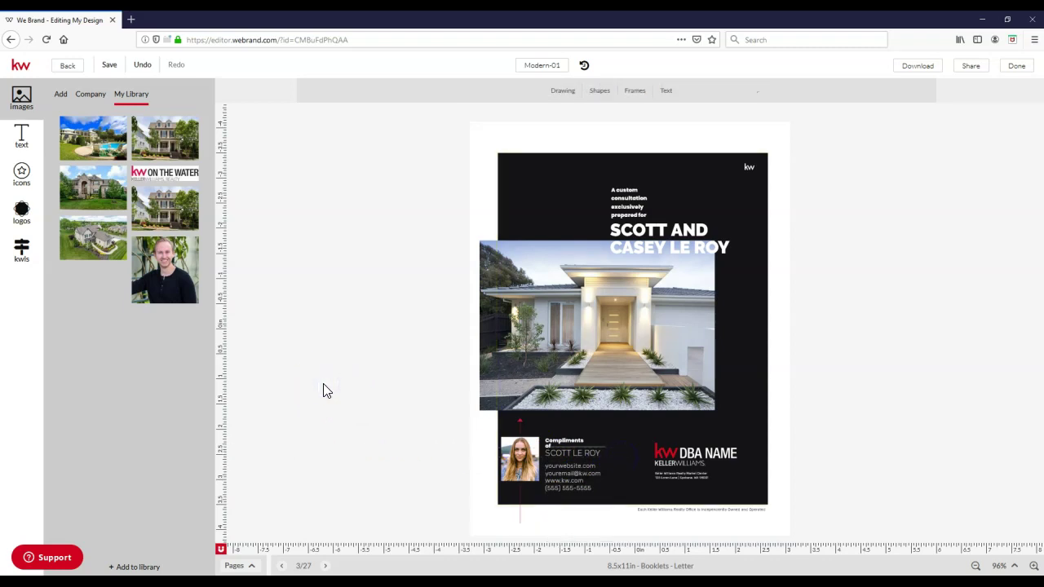
Step: Widen the 'Compliments of' text box so its full text shows
{"action": "left_click", "coordinate": [415, 387]}
{"action": "left_click", "coordinate": [575, 446]}
{"action": "left_click_drag", "start_coordinate": [593, 441], "coordinate": [601, 441]}
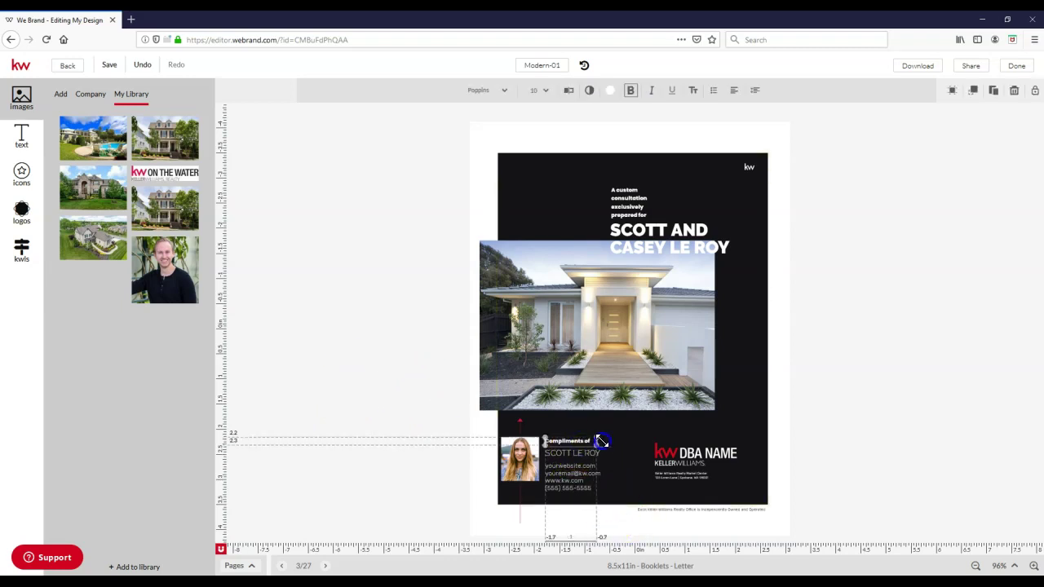
{"action": "left_click", "coordinate": [333, 389]}
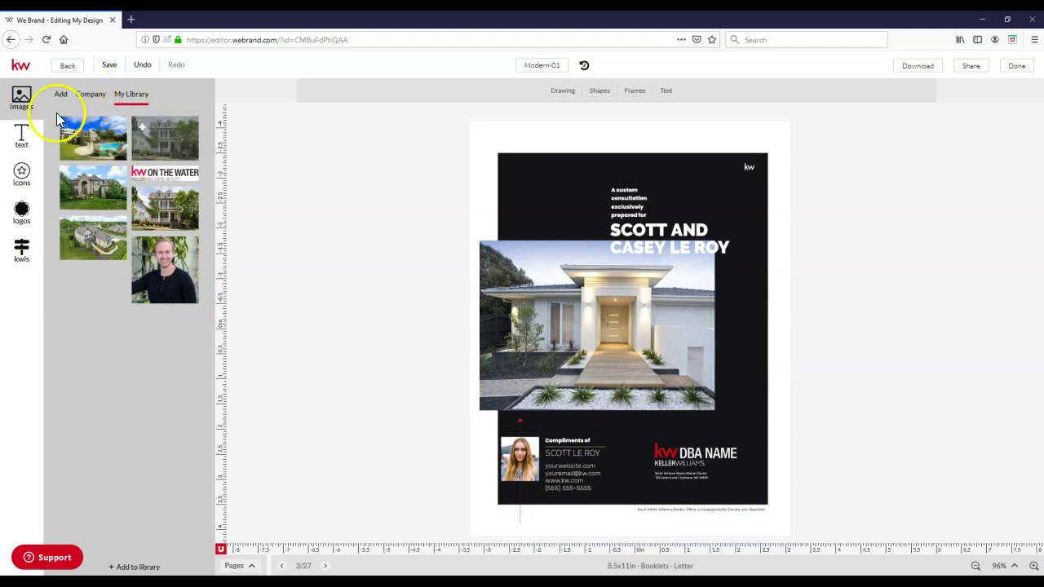
Step: Browse the text, icon and logo collections to reach the kwls library with two KW logos
{"action": "left_click", "coordinate": [24, 140]}
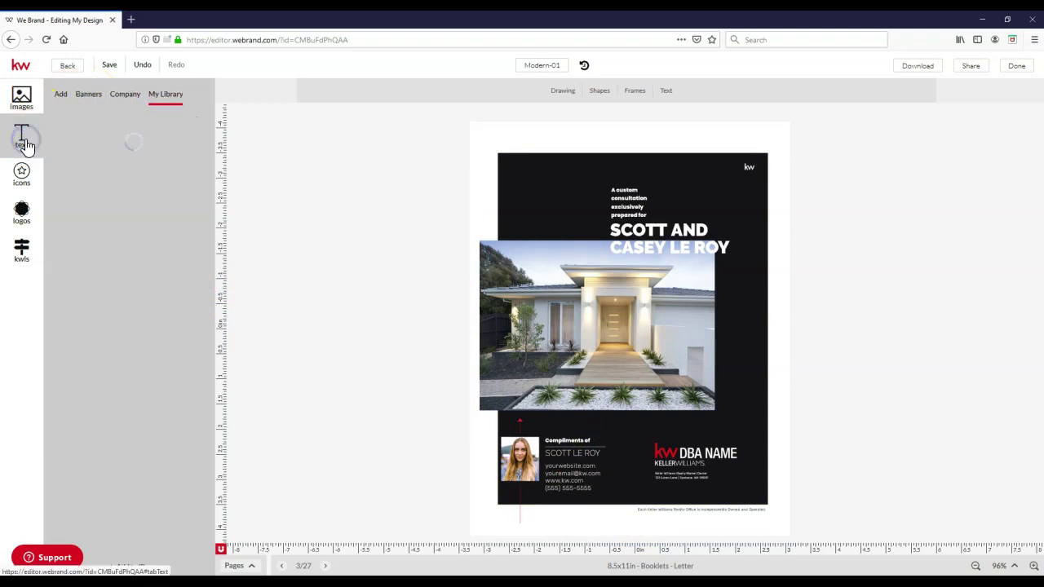
{"action": "left_click", "coordinate": [26, 178]}
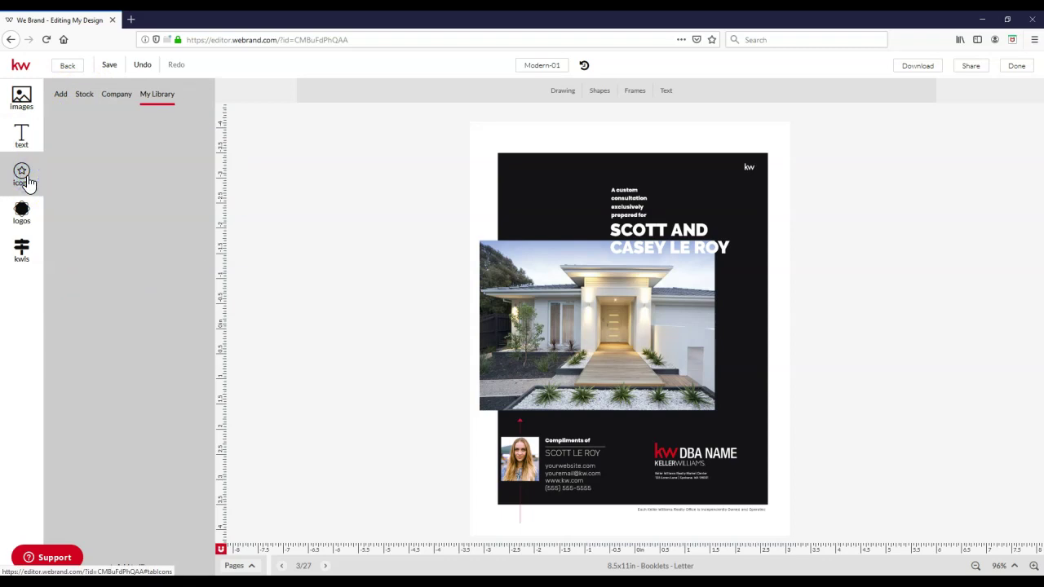
{"action": "left_click", "coordinate": [22, 210]}
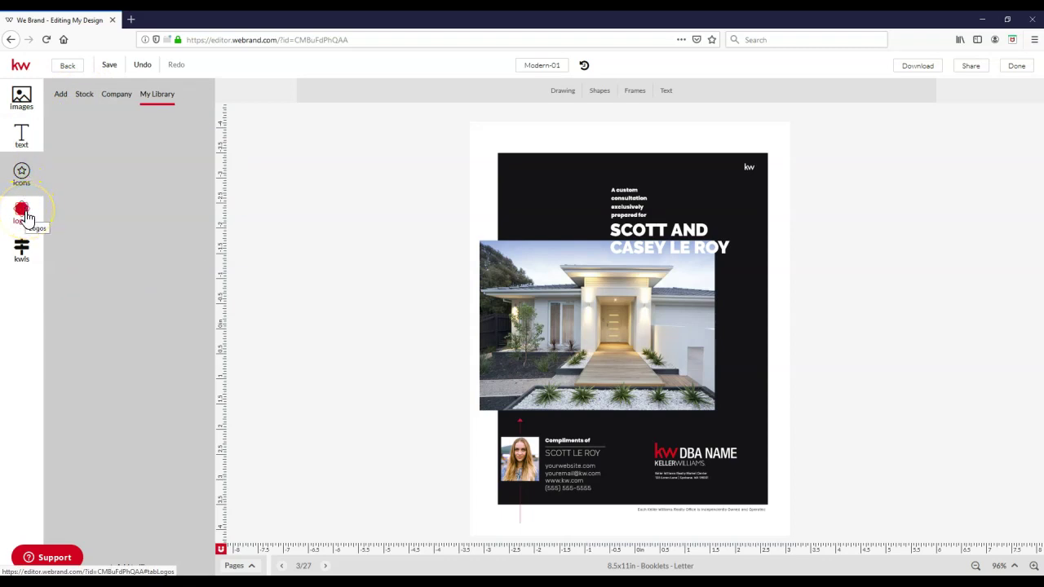
{"action": "left_click", "coordinate": [31, 257]}
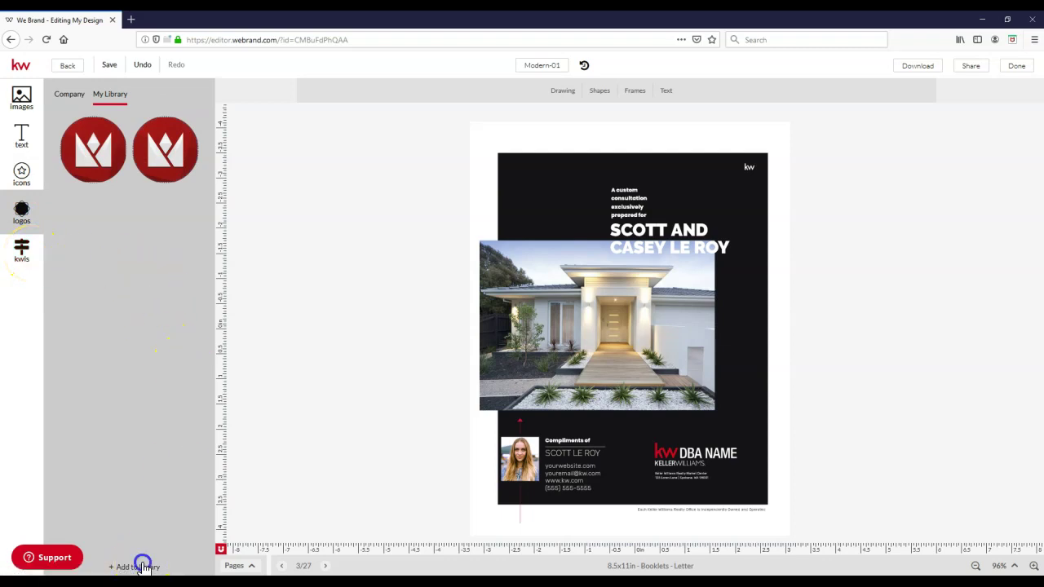
{"action": "left_click", "coordinate": [142, 566]}
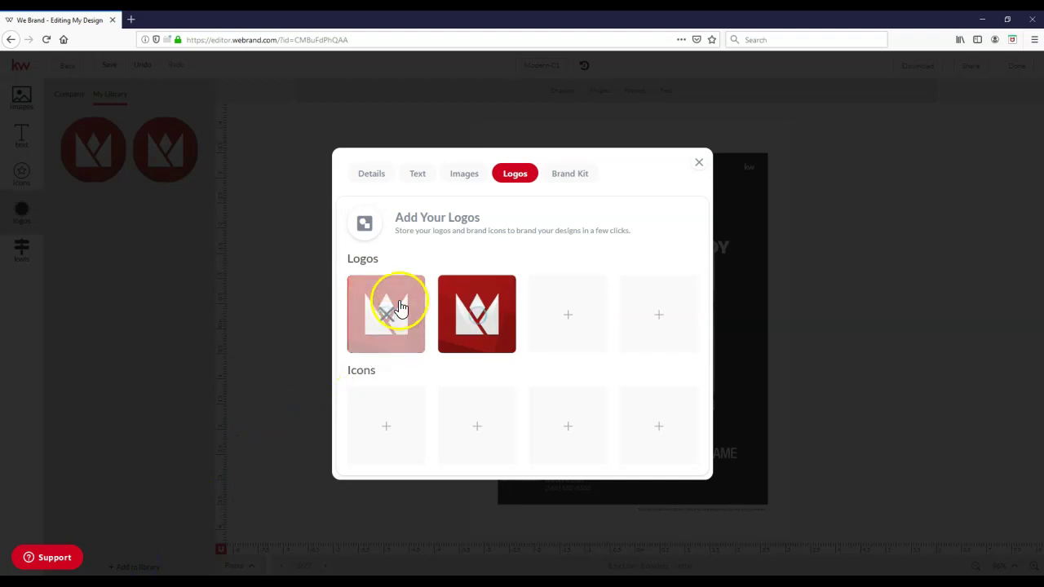
{"action": "left_click", "coordinate": [575, 176]}
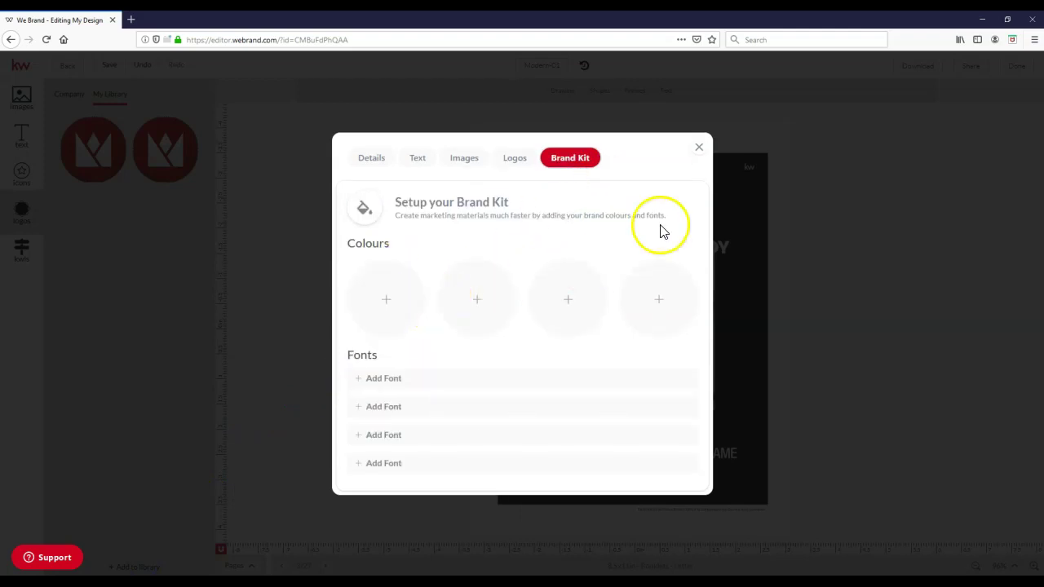
{"action": "left_click", "coordinate": [699, 151]}
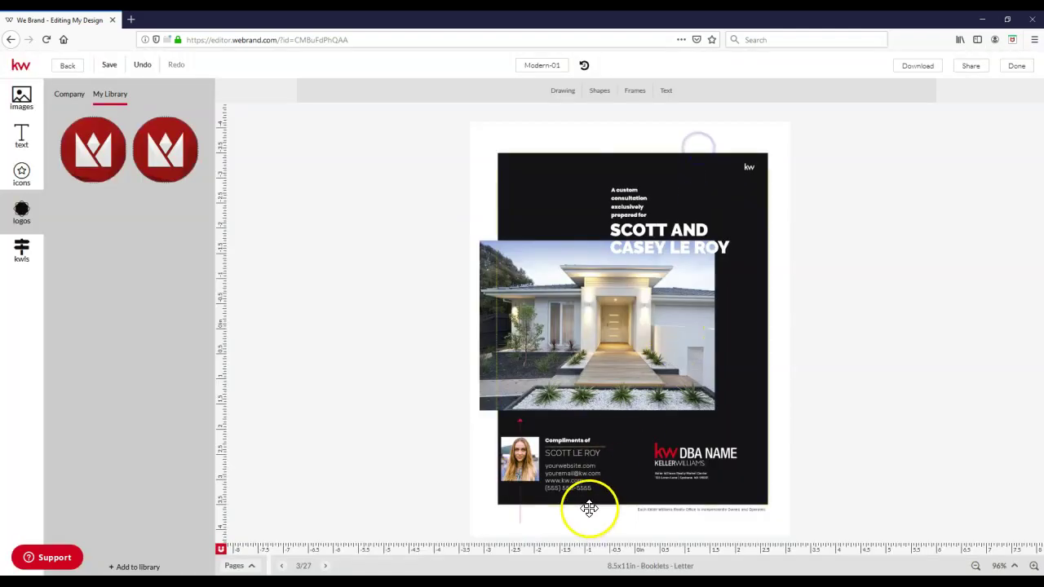
Step: Move to booklet page 21 of 27, the 'A Portfolio of Excellence' spread with six listing cards
{"action": "left_click", "coordinate": [247, 568]}
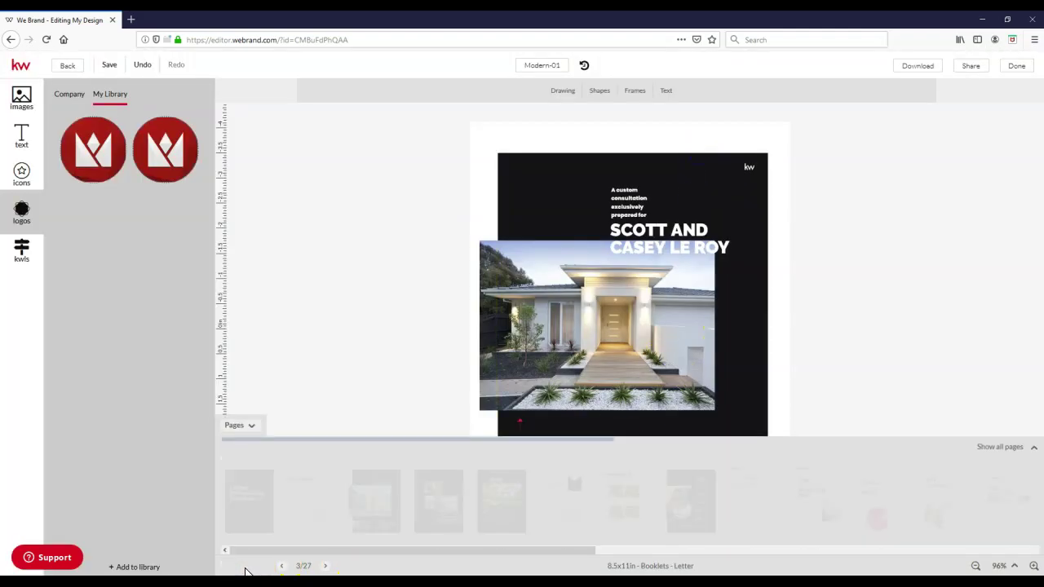
{"action": "left_click", "coordinate": [975, 566]}
{"action": "left_click", "coordinate": [976, 566]}
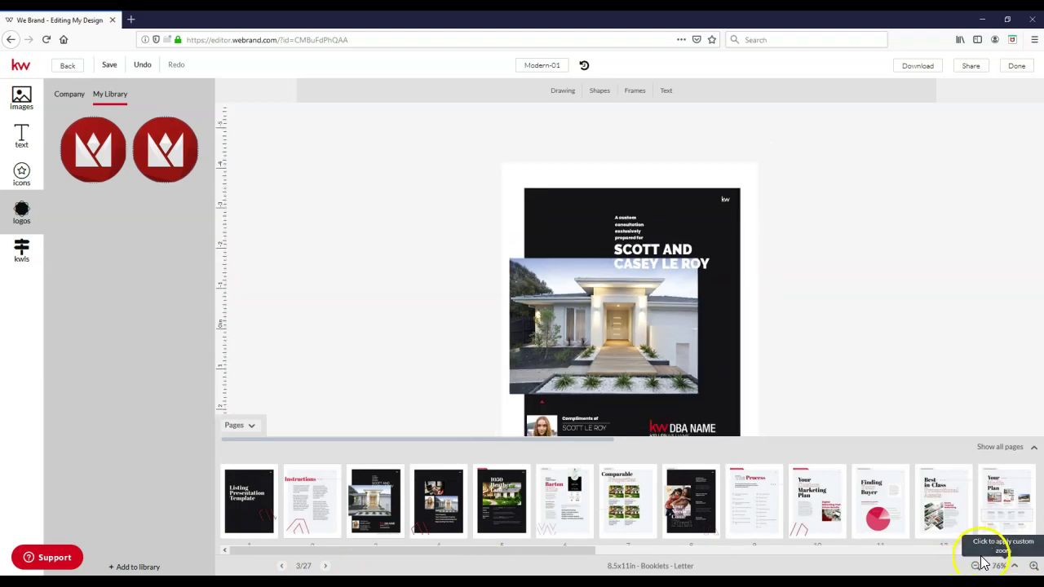
{"action": "left_click_drag", "start_coordinate": [583, 547], "coordinate": [989, 563]}
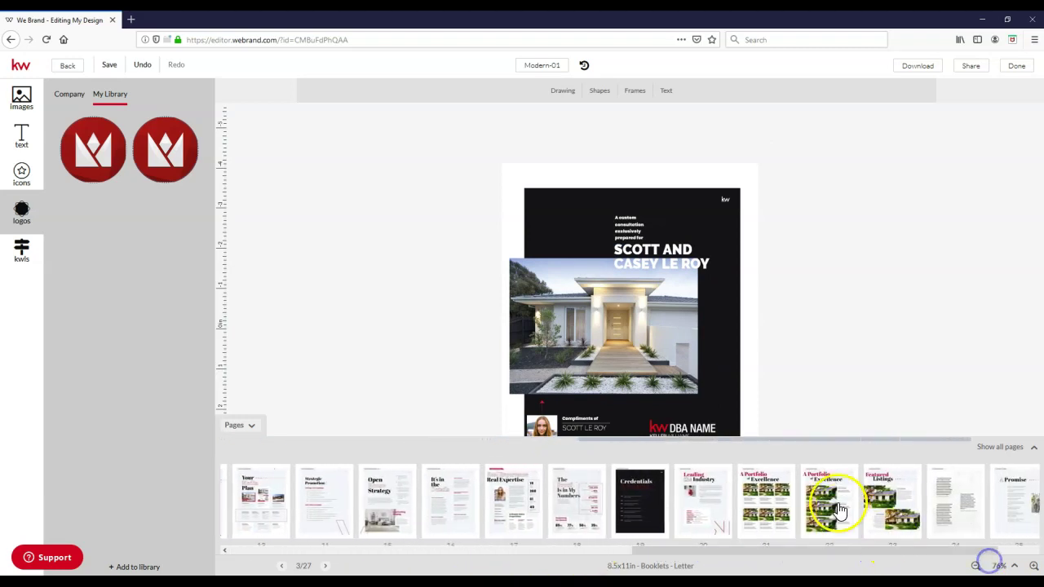
{"action": "left_click", "coordinate": [770, 501]}
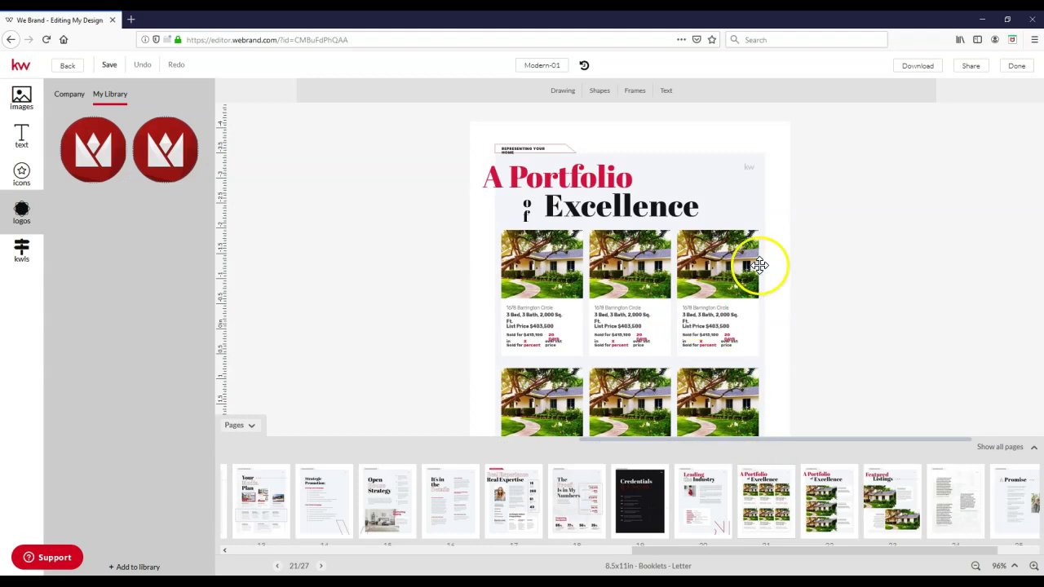
{"action": "left_click", "coordinate": [1001, 450]}
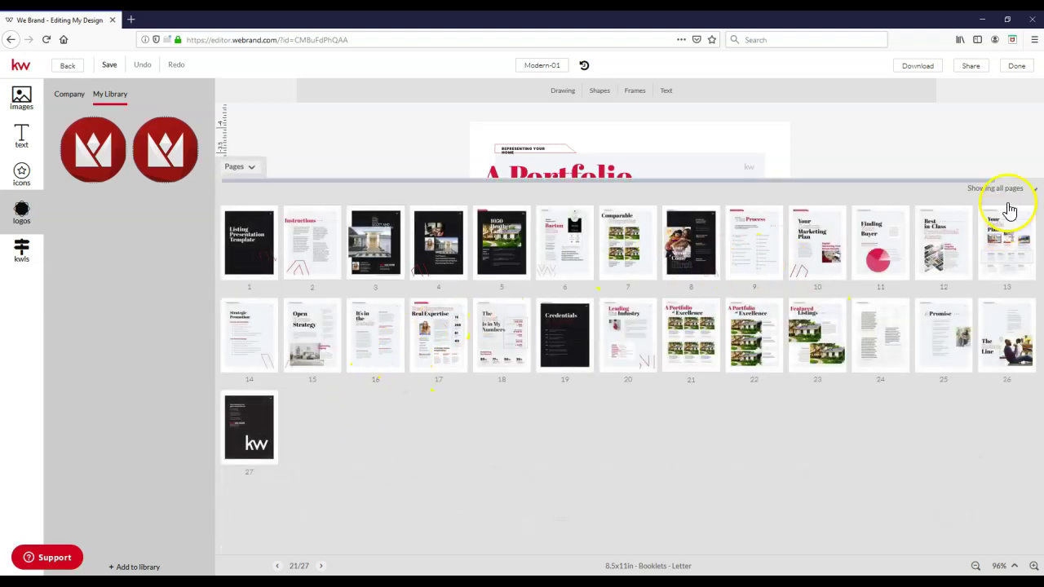
{"action": "left_click", "coordinate": [1011, 191]}
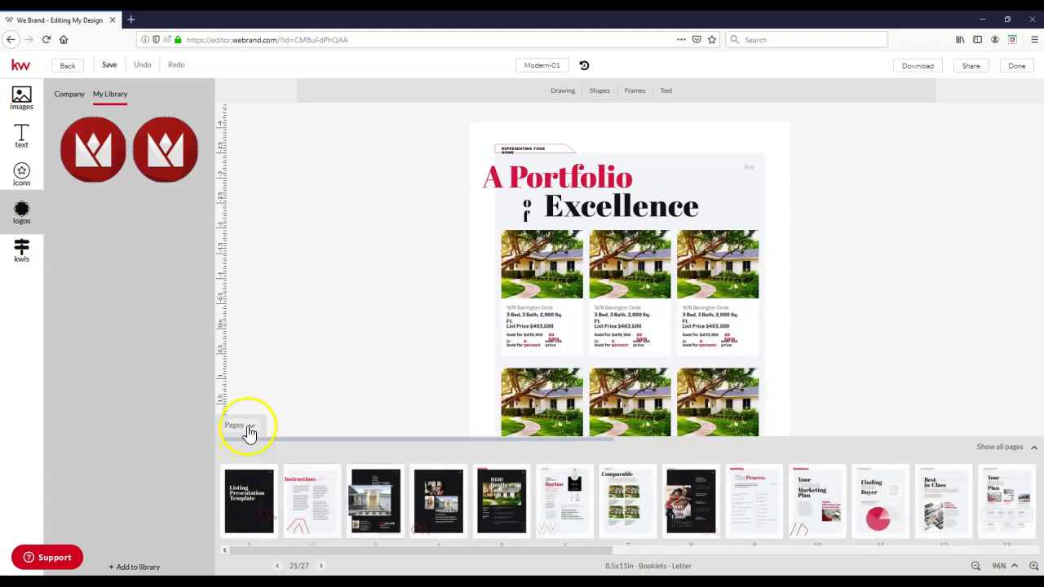
{"action": "left_click", "coordinate": [248, 425]}
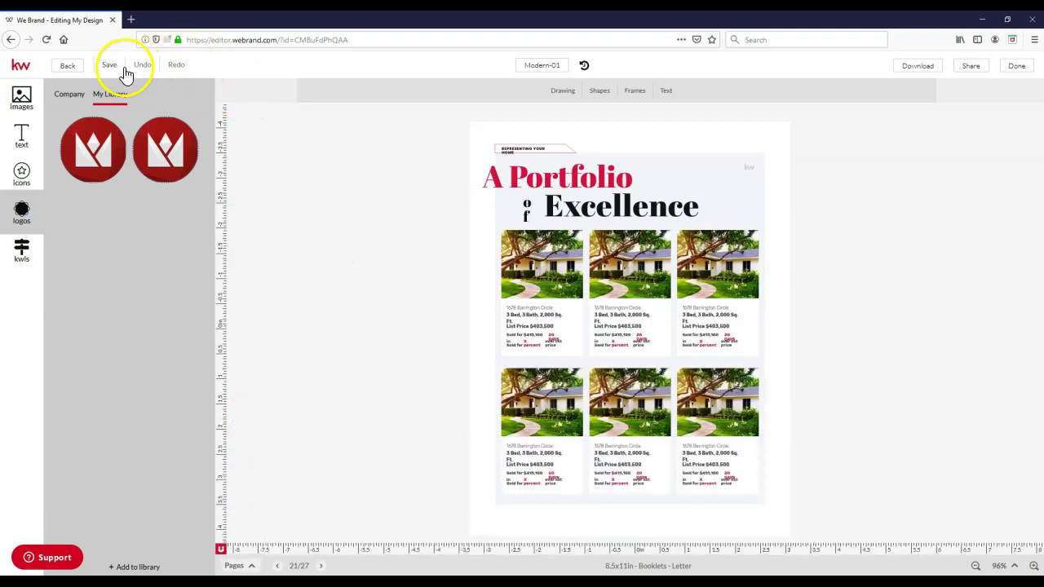
Step: Replace the design name 'Modern-01' with 'Listing Presentation 1' and save the design
{"action": "left_click", "coordinate": [555, 66]}
{"action": "key", "text": "ctrl+a"}
{"action": "type", "text": "4"}
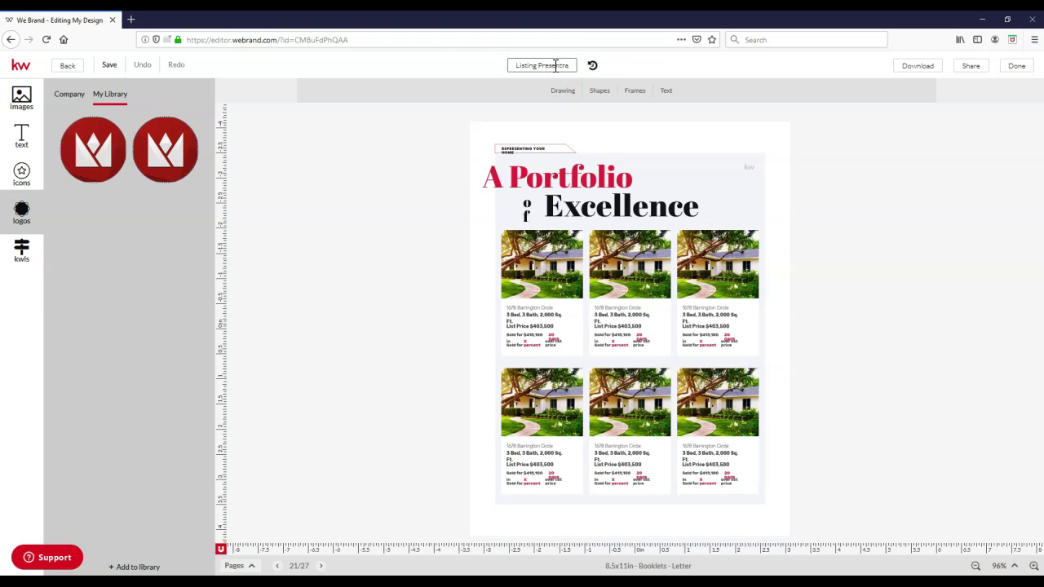
{"action": "type", "text": "isting Presentation 1"}
{"action": "left_click", "coordinate": [454, 66]}
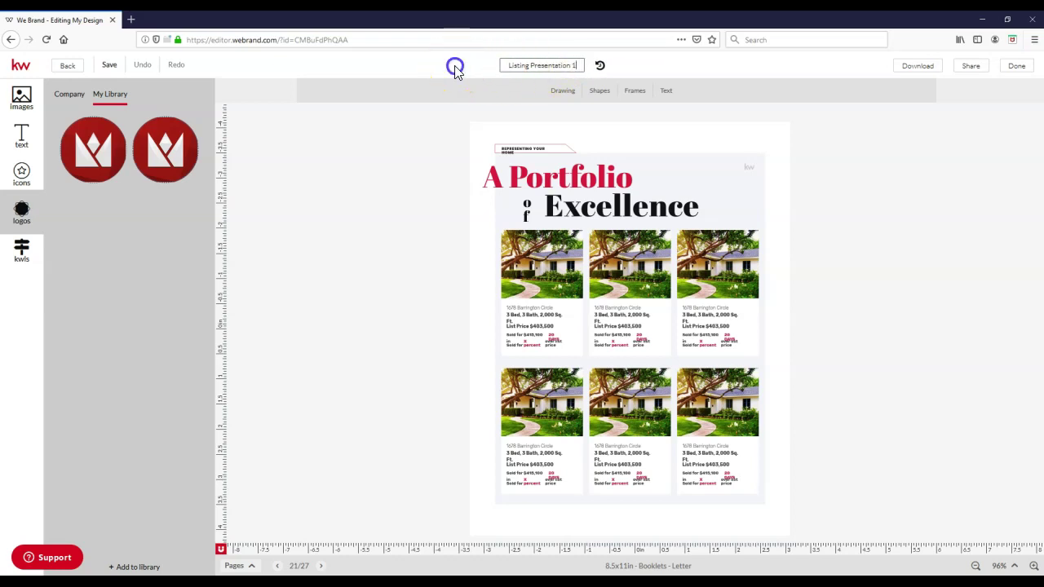
{"action": "left_click", "coordinate": [108, 66]}
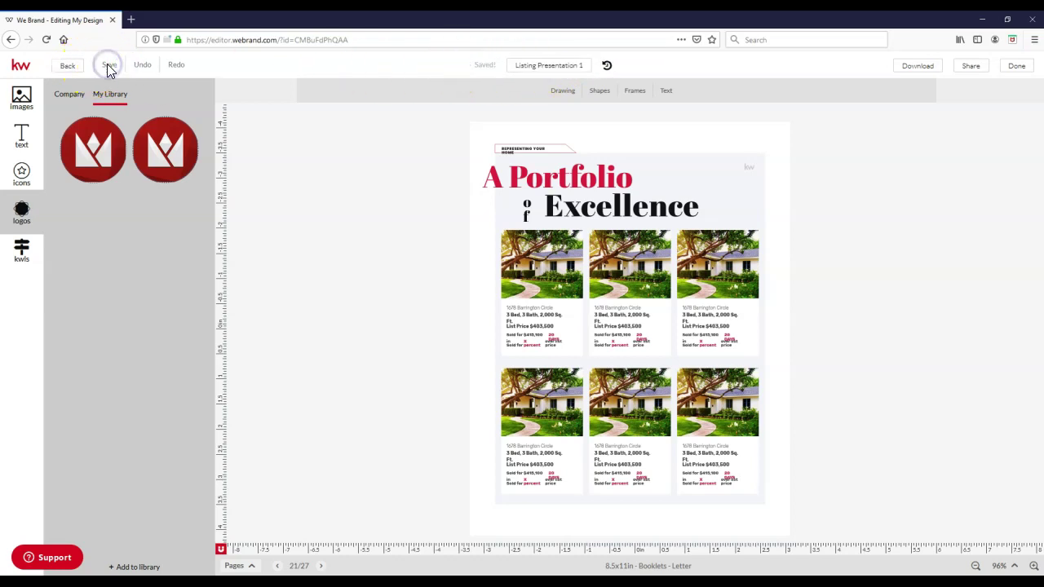
{"action": "left_click", "coordinate": [456, 80]}
Step: Pick PDF download with High resolution print quality, then leave the editor via Done
{"action": "left_click", "coordinate": [923, 71]}
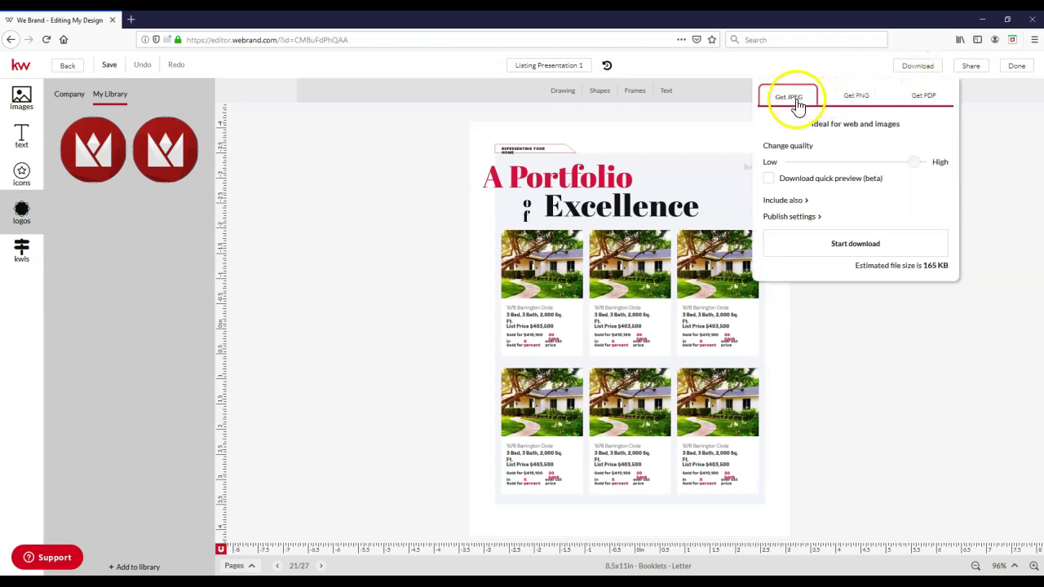
{"action": "left_click", "coordinate": [922, 100]}
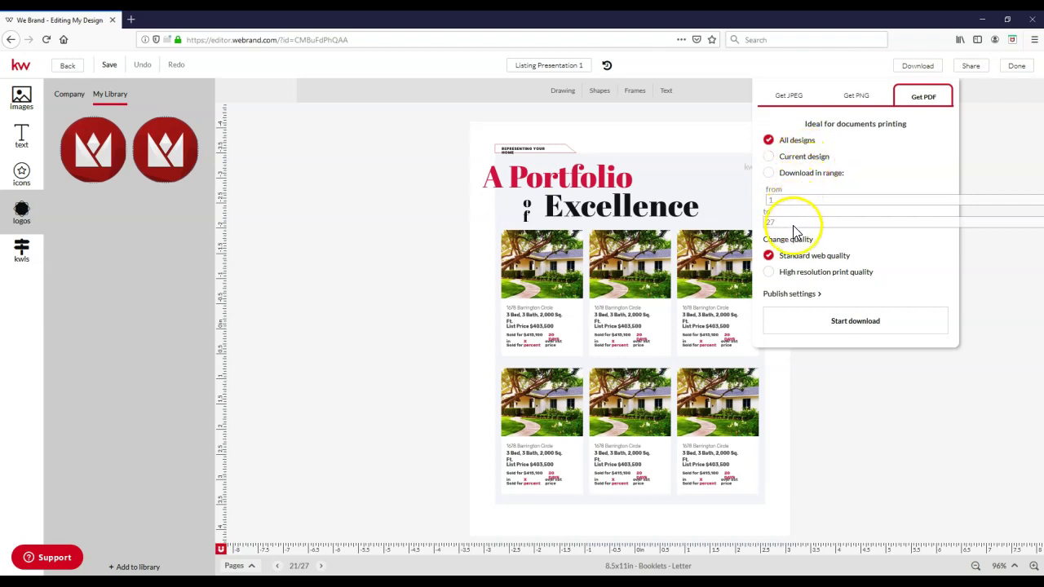
{"action": "left_click", "coordinate": [795, 274]}
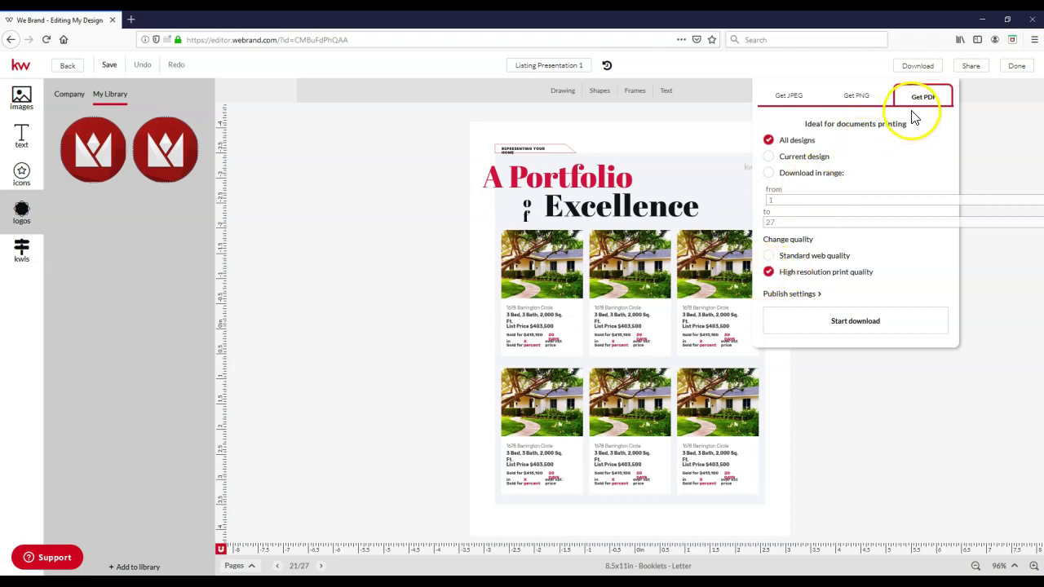
{"action": "left_click", "coordinate": [1010, 73]}
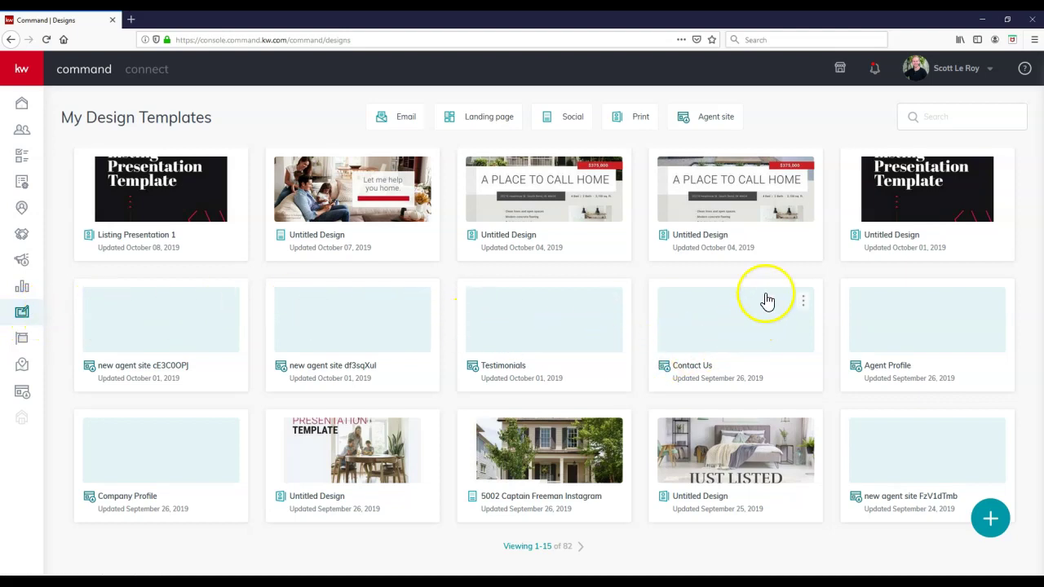
Step: Filter My Design Templates to Print, showing 10 designs with 'Listing Presentation 1' first
{"action": "left_click", "coordinate": [646, 126]}
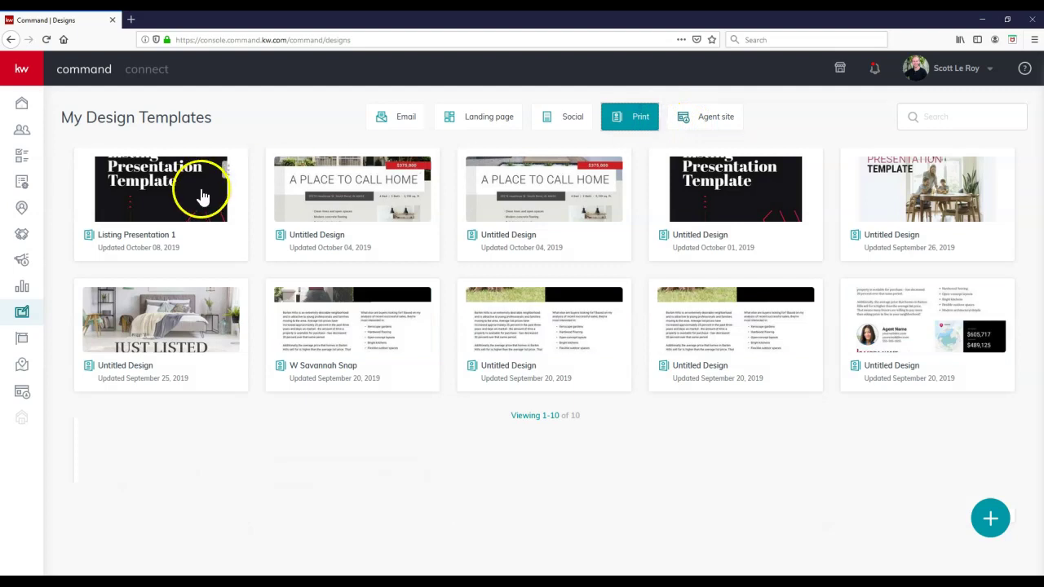